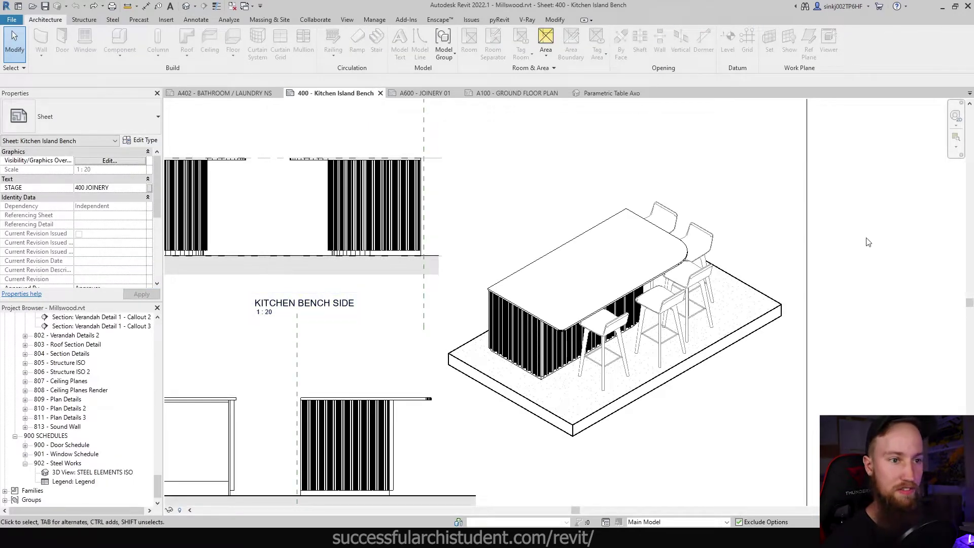
Examine the demolition hatch legend on sheet 102 - Demolition Plan and compare it with the hatched areas of the plan
scroll(827, 239, down, 5)
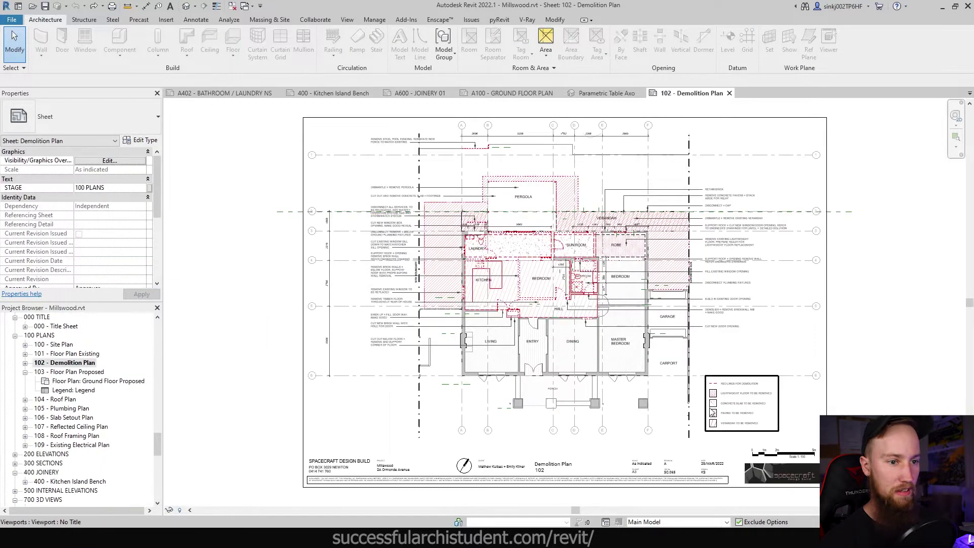
scroll(712, 413, up, 3)
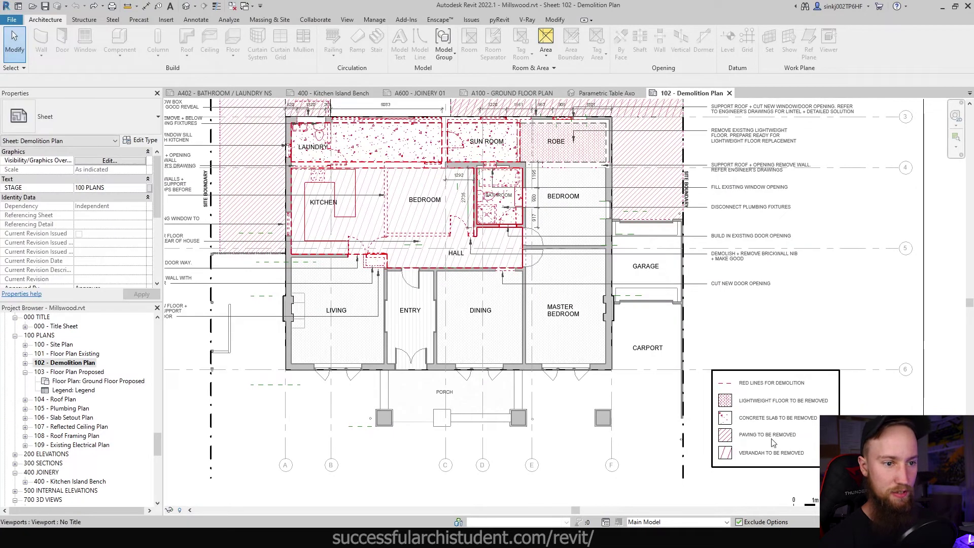
scroll(776, 446, up, 1)
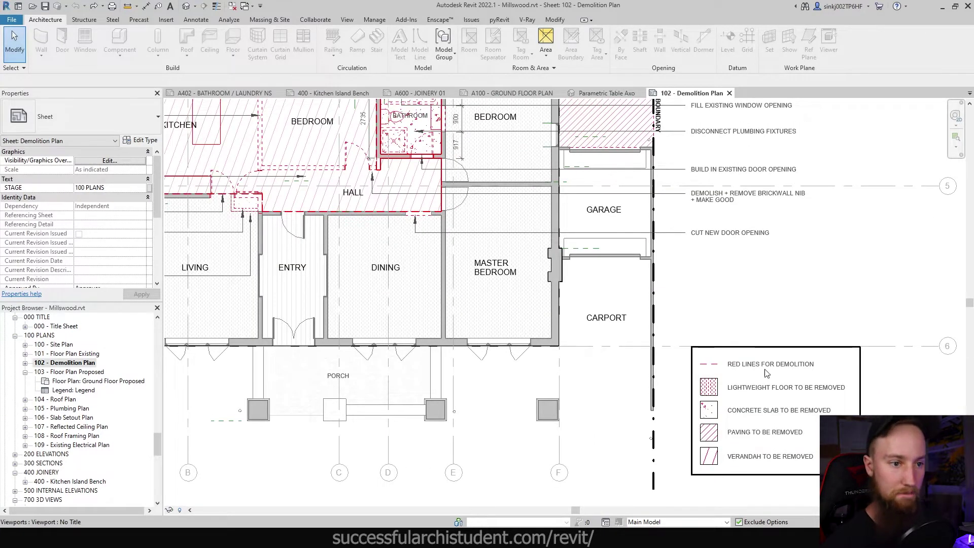
scroll(743, 314, up, 3)
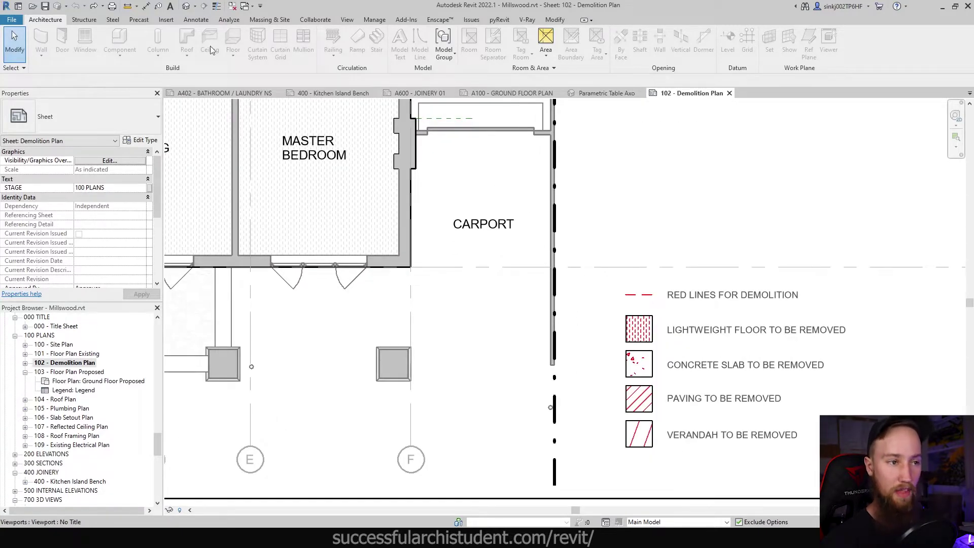
scroll(290, 127, down, 1)
middle_drag(389, 219, 517, 463)
scroll(469, 328, down, 1)
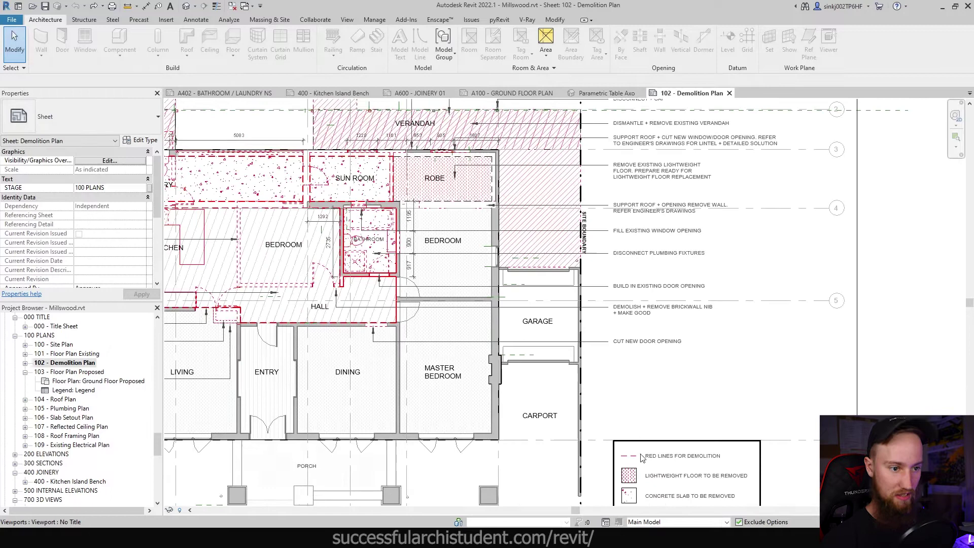
scroll(656, 469, up, 1)
middle_drag(656, 468, 659, 372)
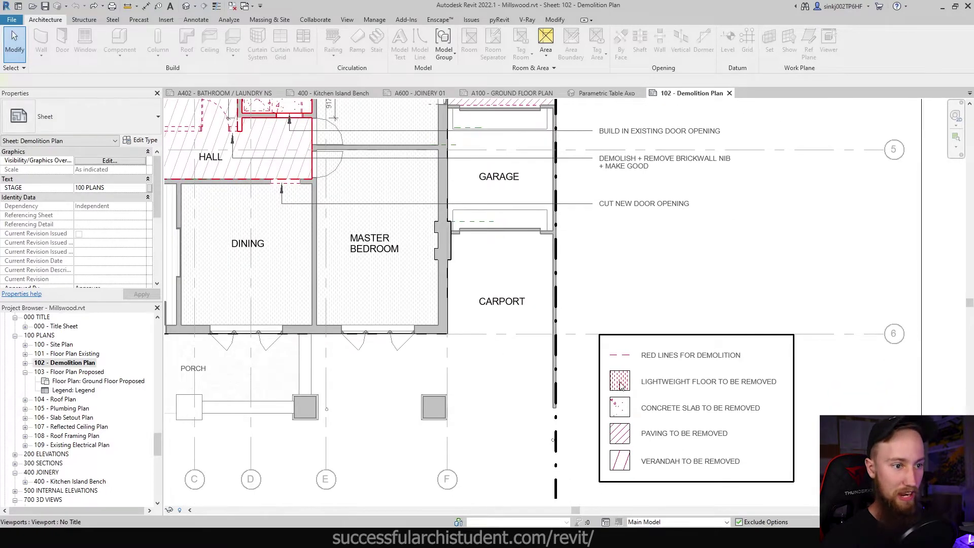
click(611, 367)
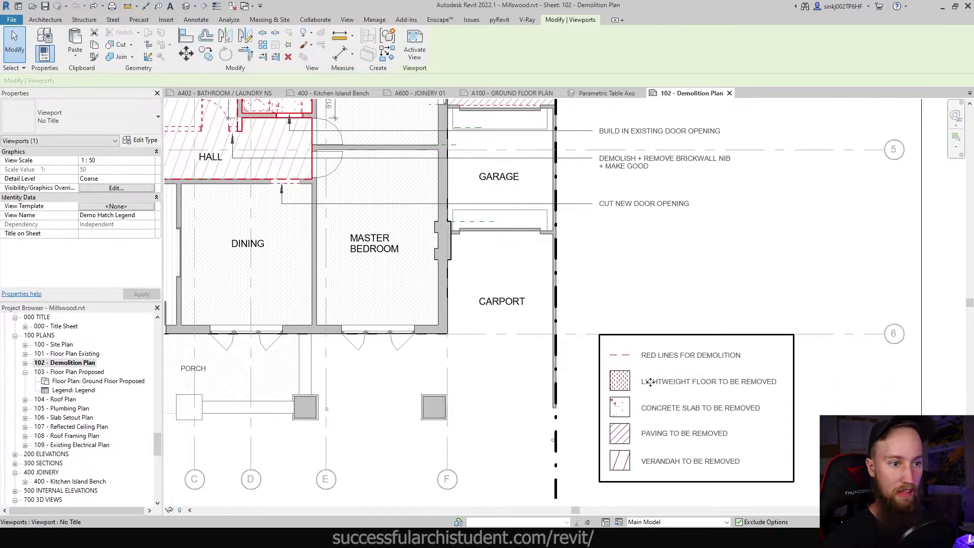
click(810, 397)
scroll(810, 397, down, 5)
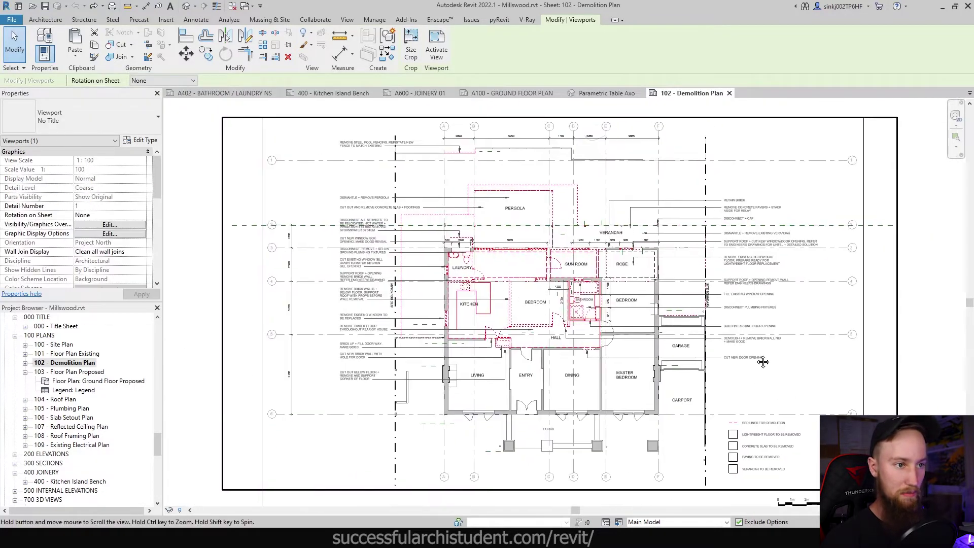
click(928, 332)
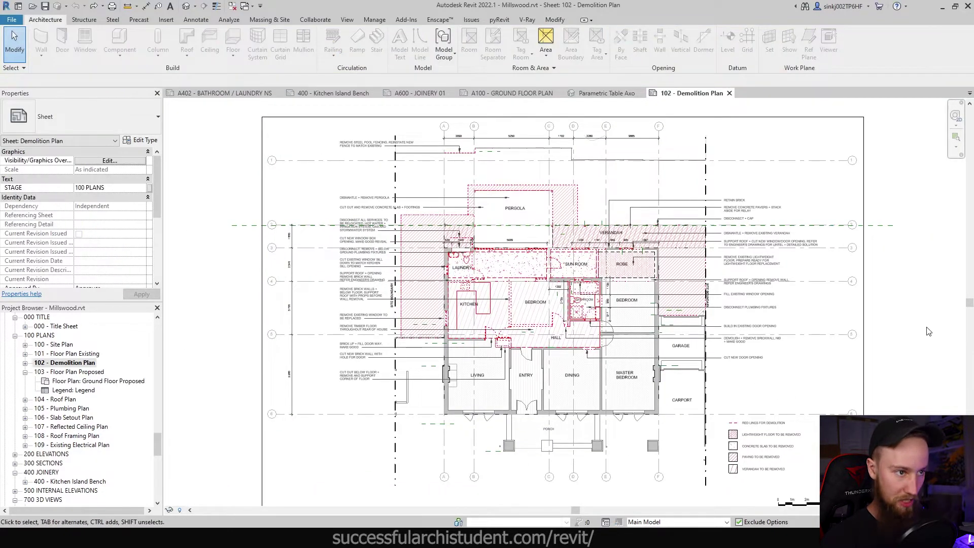
click(763, 461)
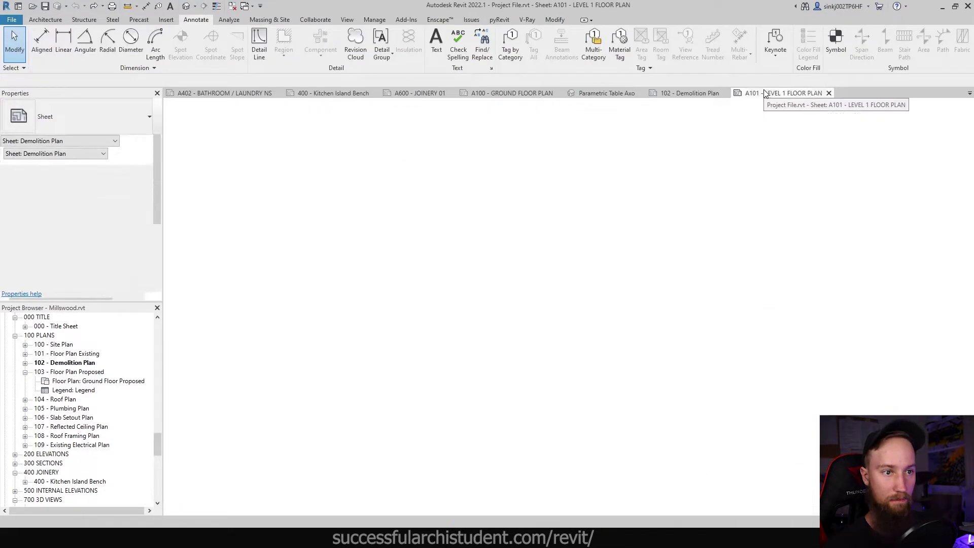
Create a new legend view named Floor Hatches at a scale of 1 : 50
scroll(70, 452, up, 2)
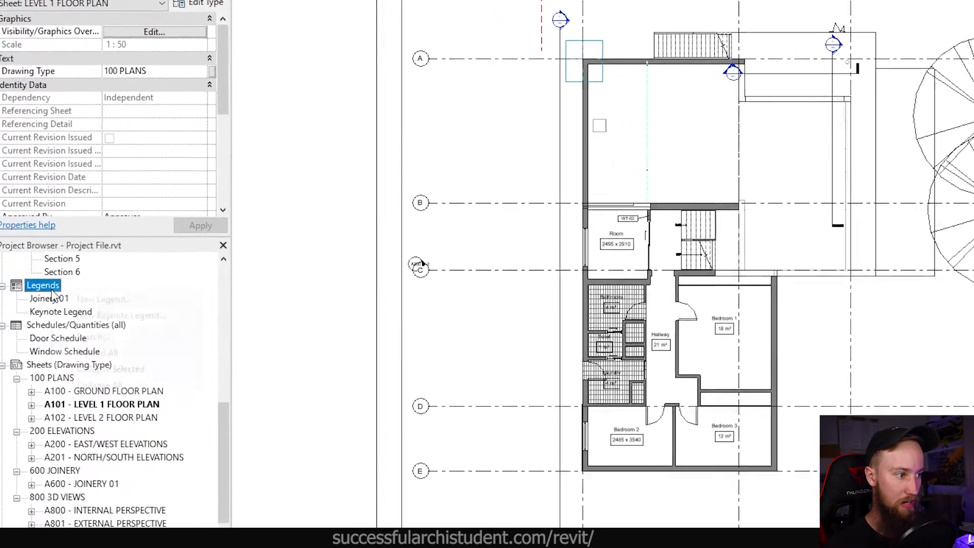
right_click(41, 337)
click(65, 292)
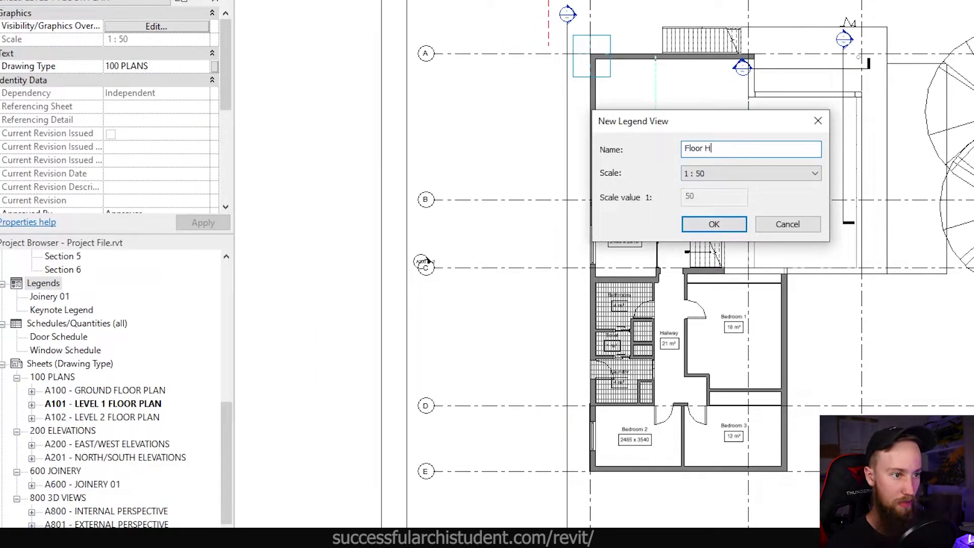
text(Floor Hatches)
key(Return)
click(275, 51)
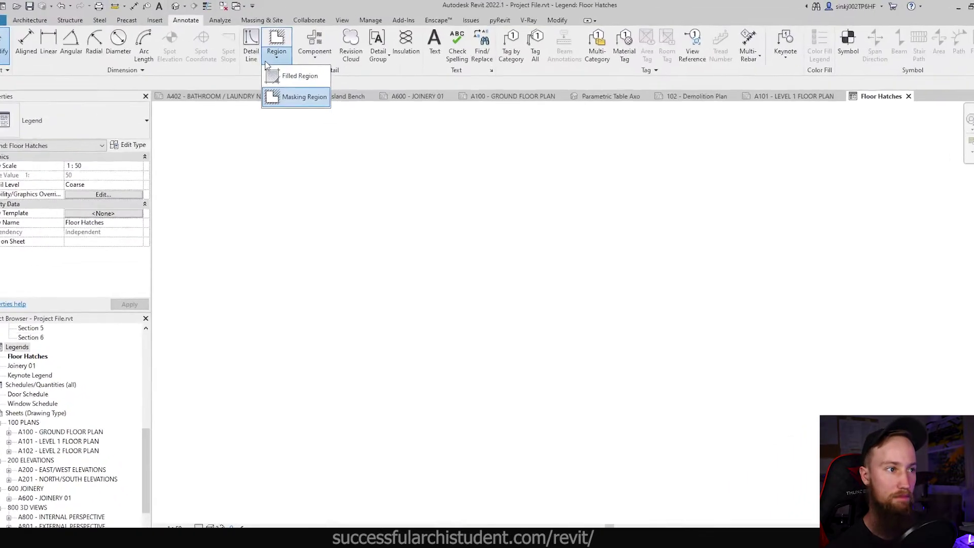
click(252, 97)
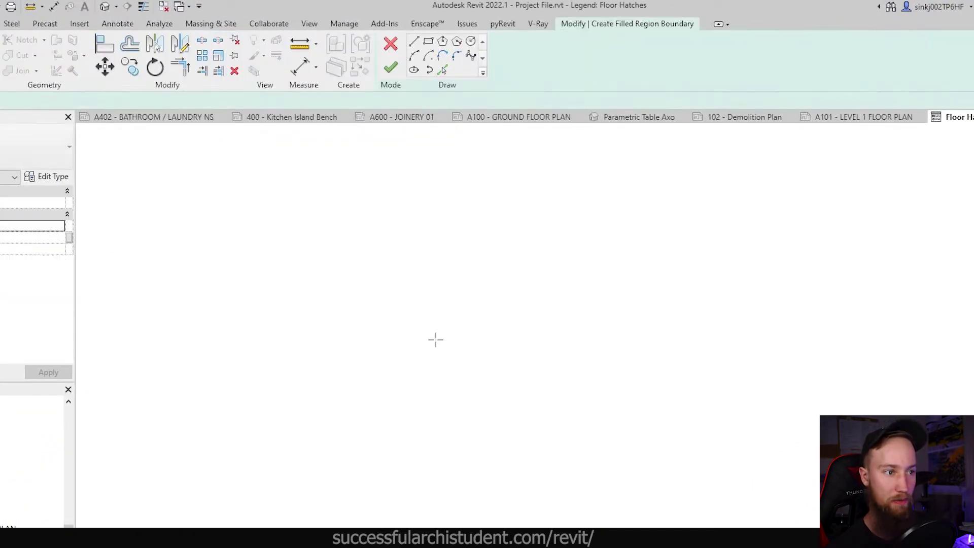
click(428, 41)
click(476, 350)
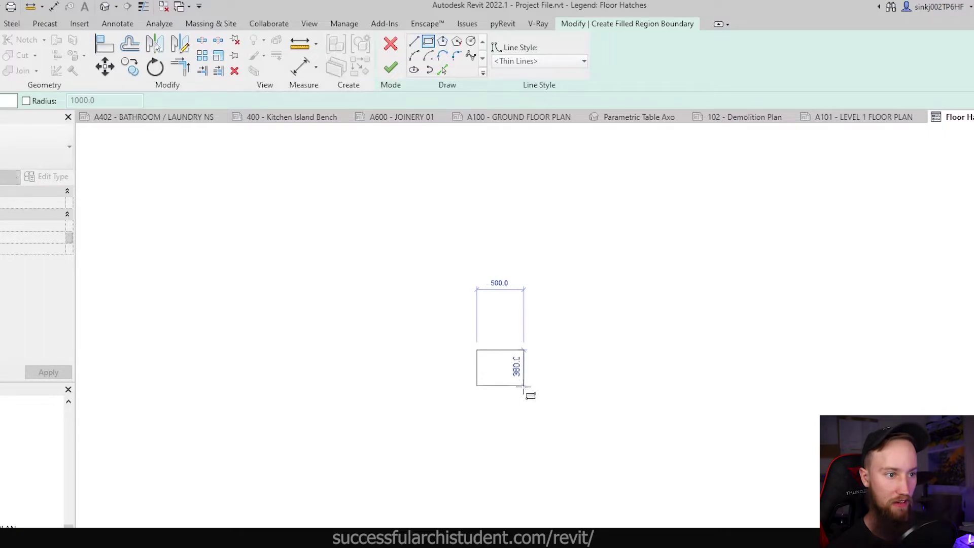
click(523, 398)
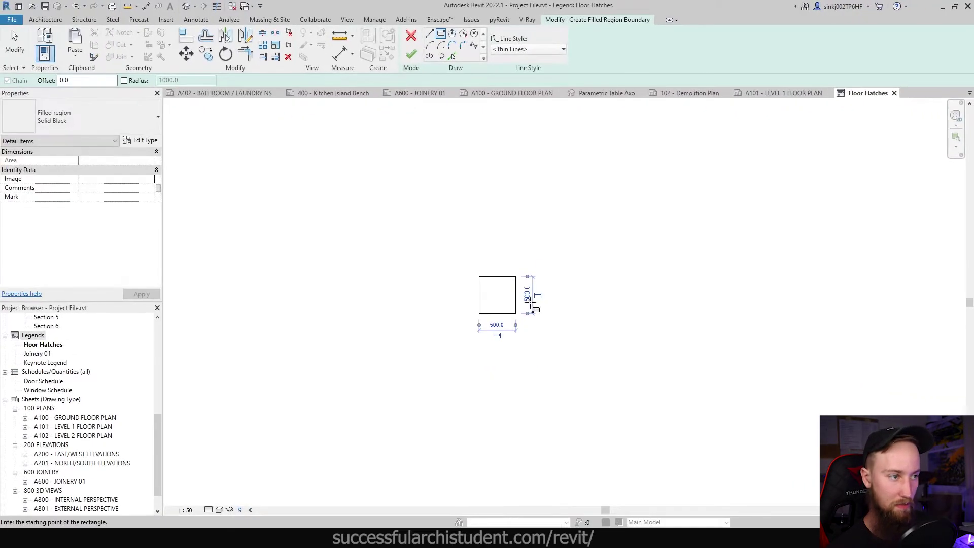
click(109, 111)
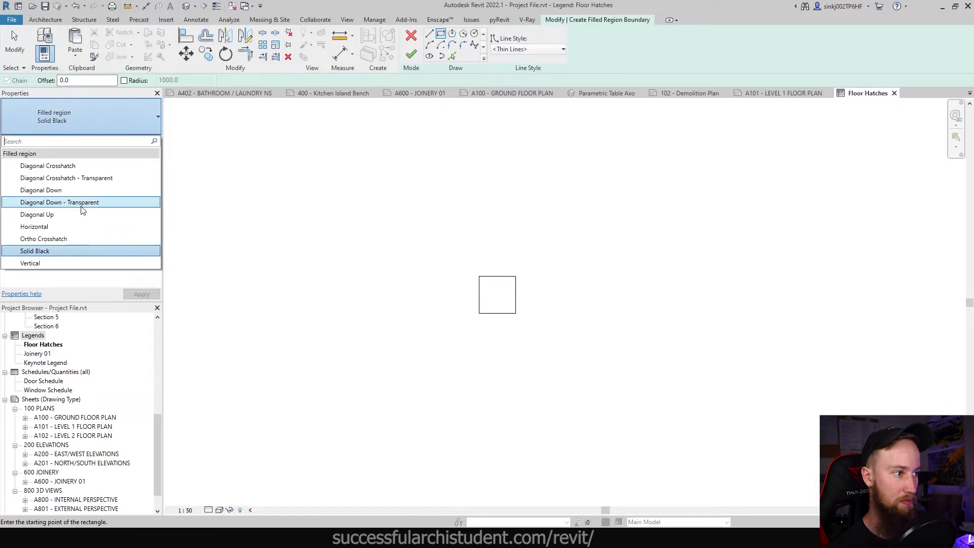
click(80, 249)
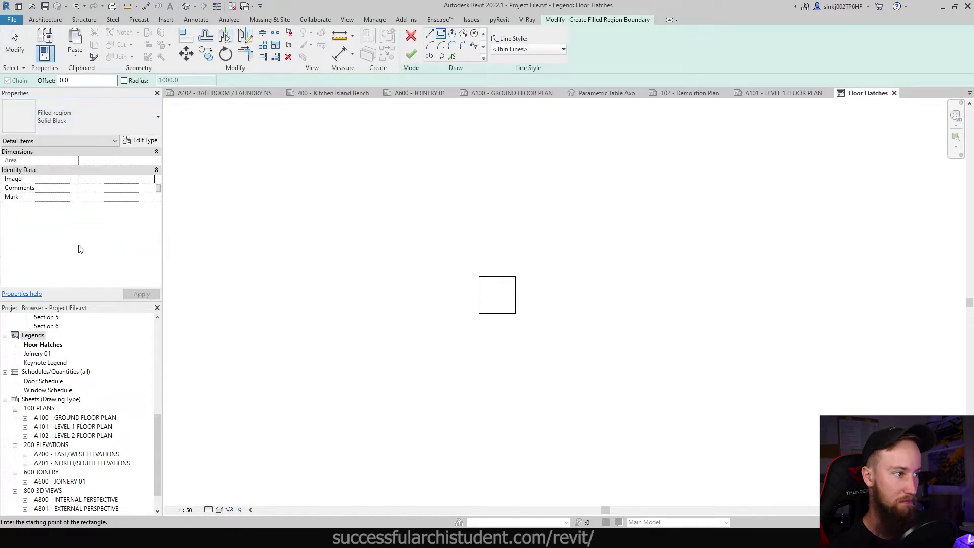
click(138, 140)
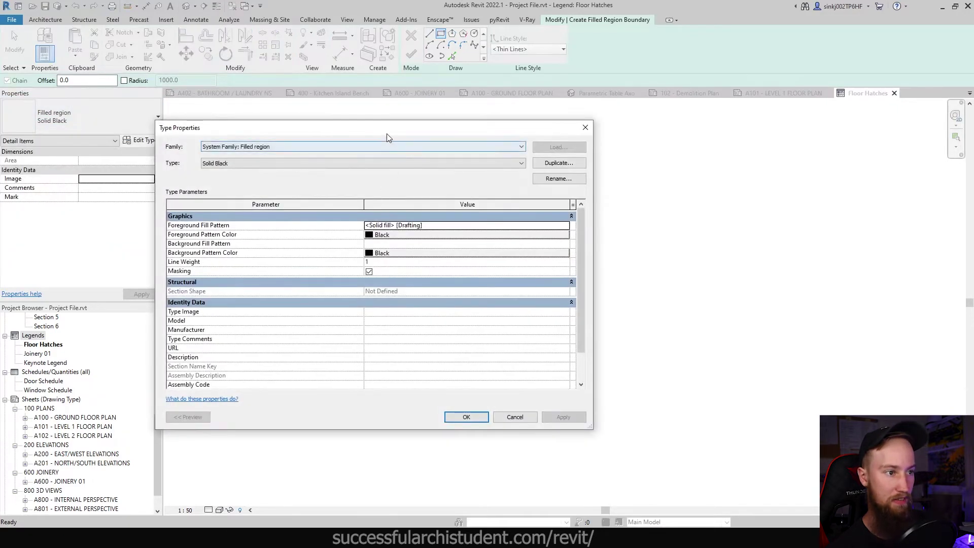
drag(386, 137, 290, 135)
click(460, 162)
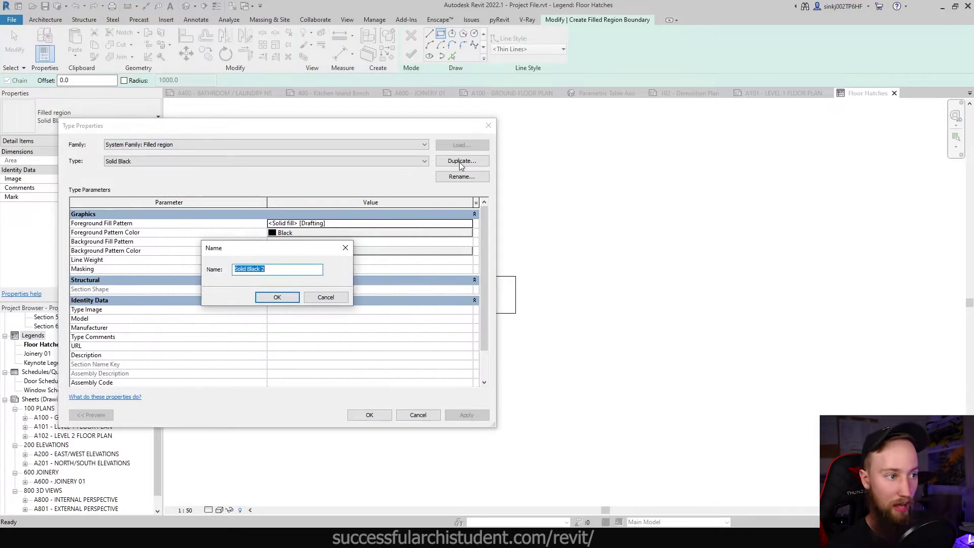
key(Escape)
click(491, 127)
Discard the region sketch and check the surface pattern of the bathroom floor's finish material on sheet A101 - Level 1 Floor Plan
click(785, 96)
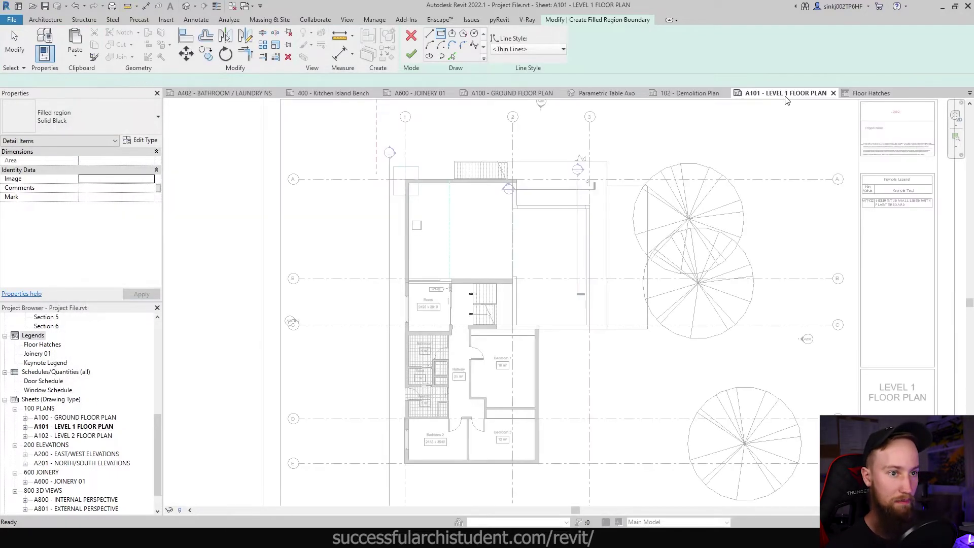
click(411, 35)
click(512, 277)
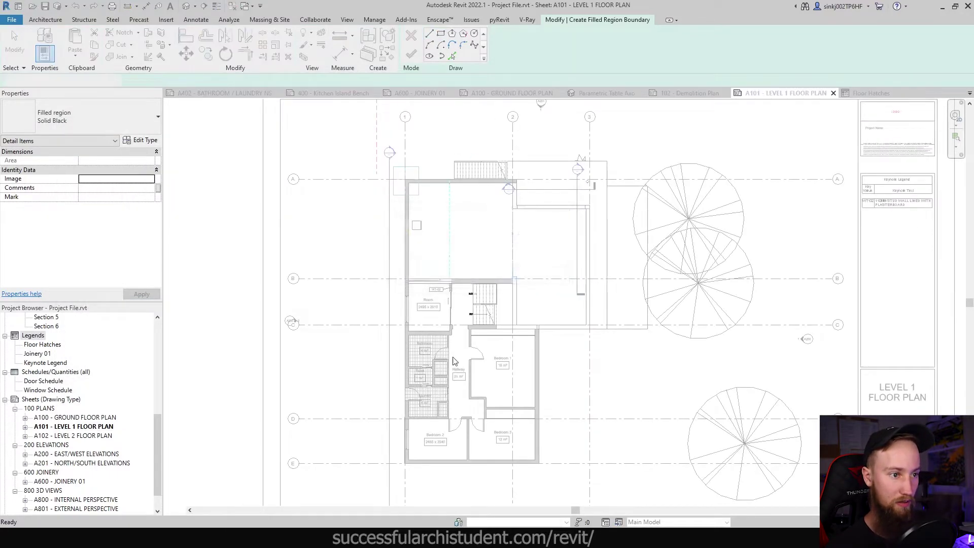
scroll(454, 361, up, 5)
click(370, 328)
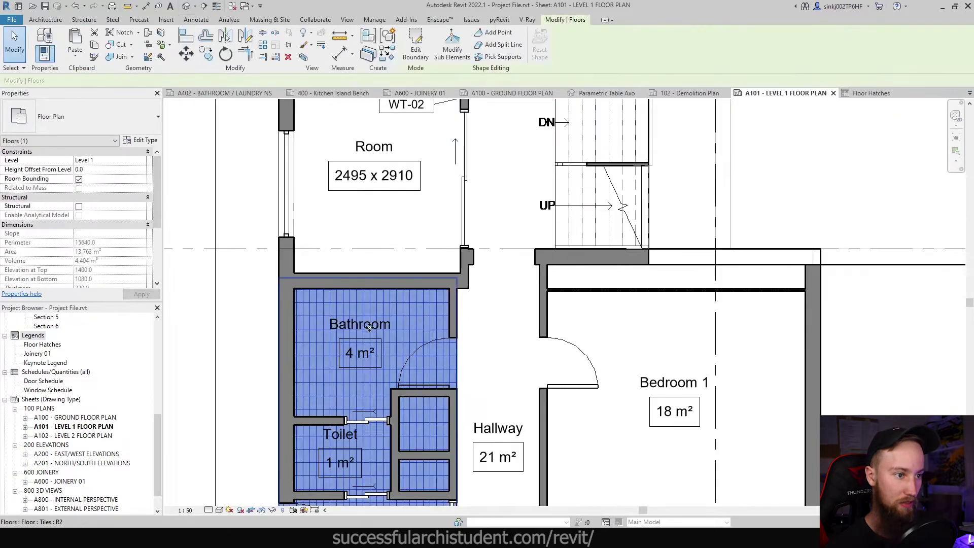
click(140, 140)
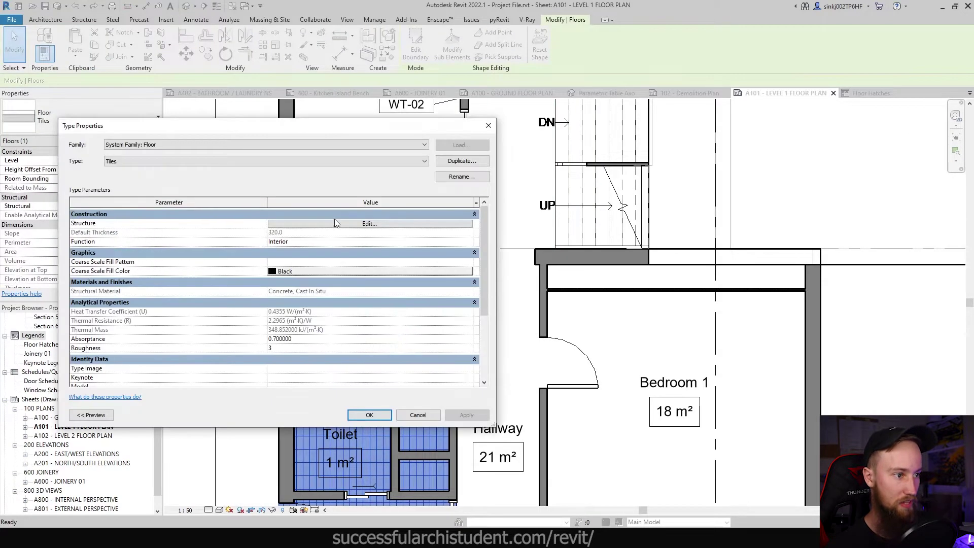
click(335, 223)
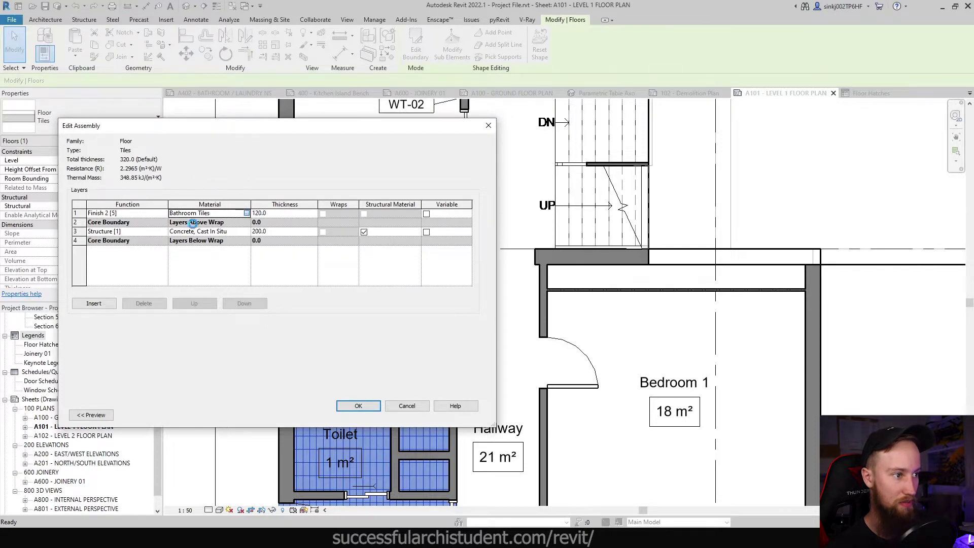
click(247, 214)
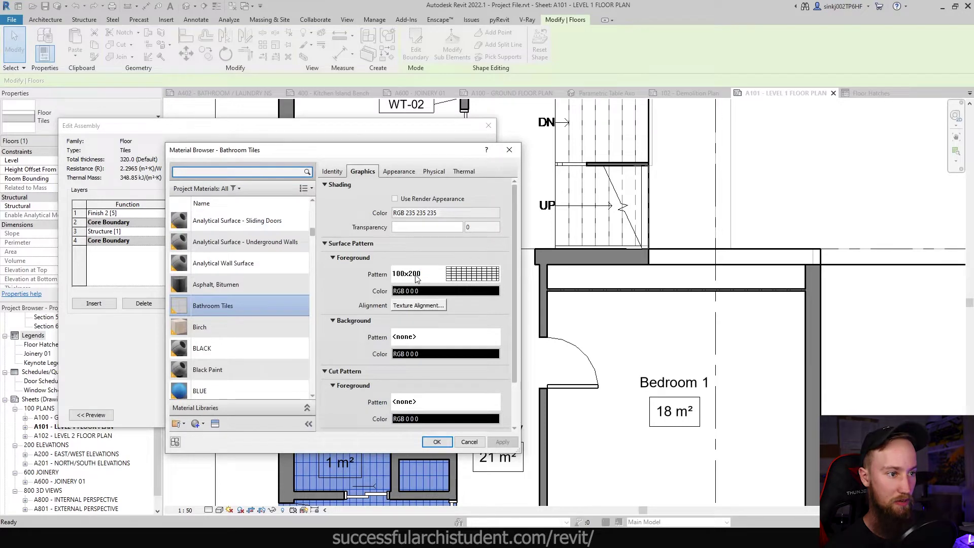
key(Escape)
key(Escape)
key(Escape)
key(Escape)
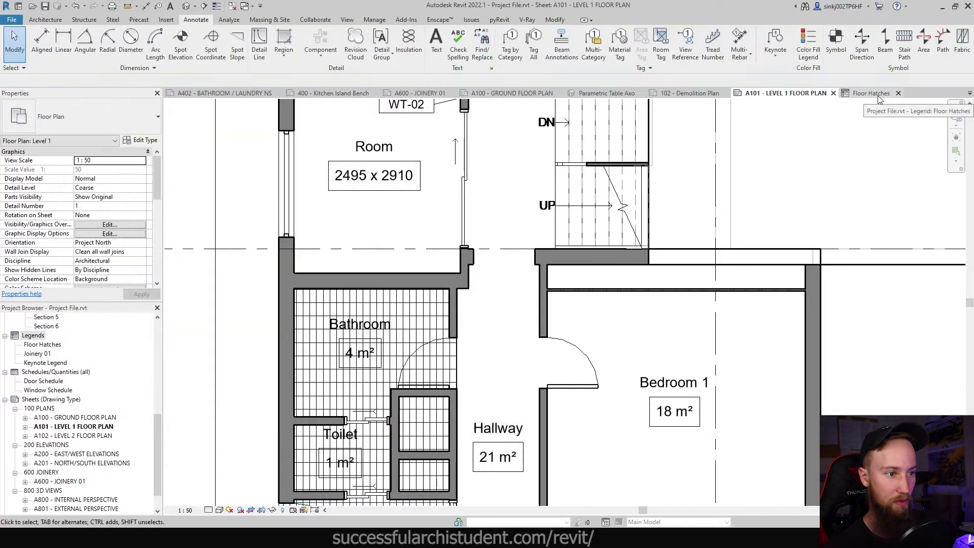
Sketch a rectangular filled region boundary about 580 by 600 mm in the Floor Hatches legend
click(878, 96)
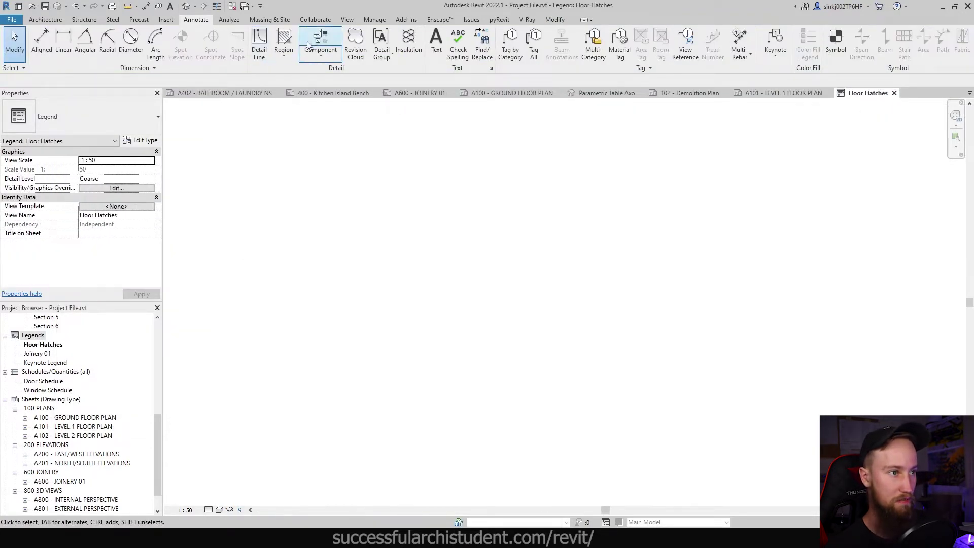
click(283, 38)
click(441, 33)
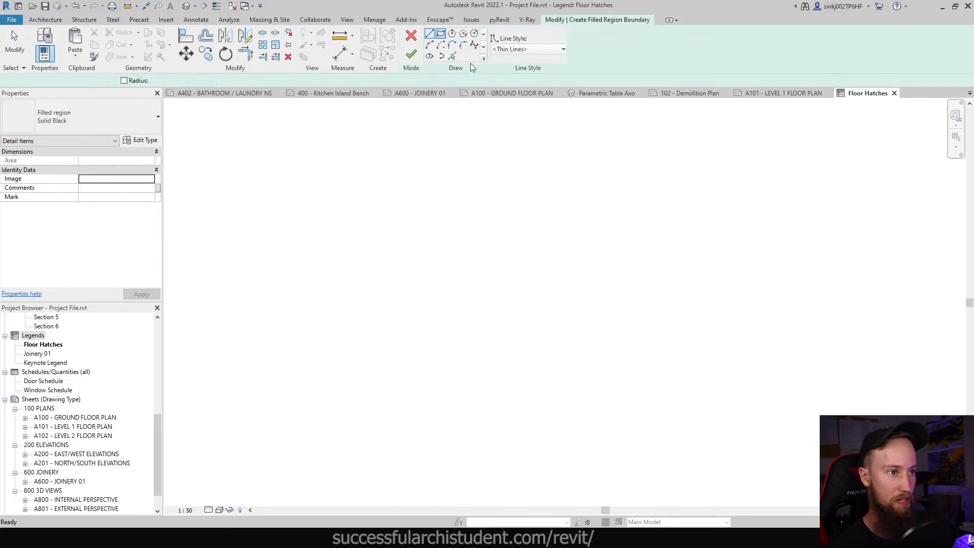
click(409, 248)
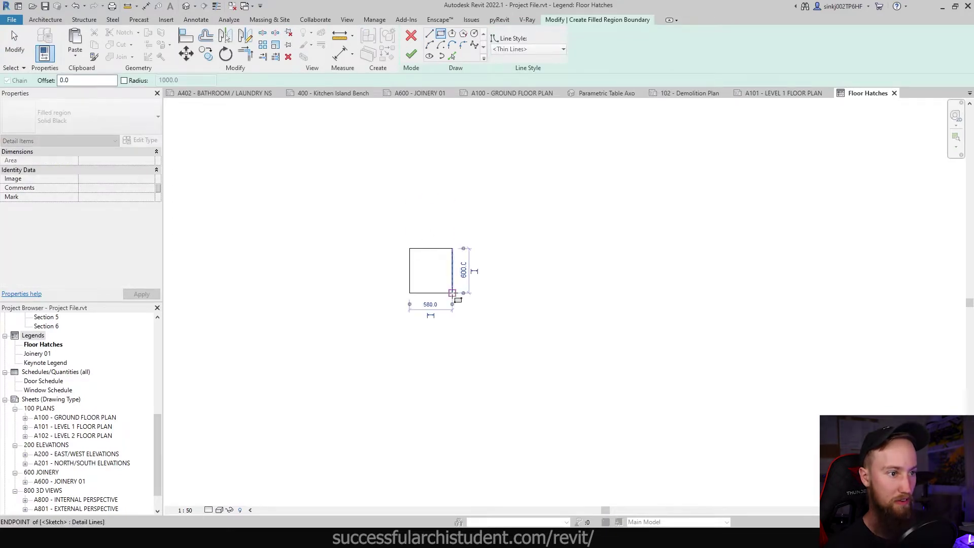
click(452, 293)
Duplicate the Solid Black filled region type as "100x200 bathroom tiles"
click(141, 140)
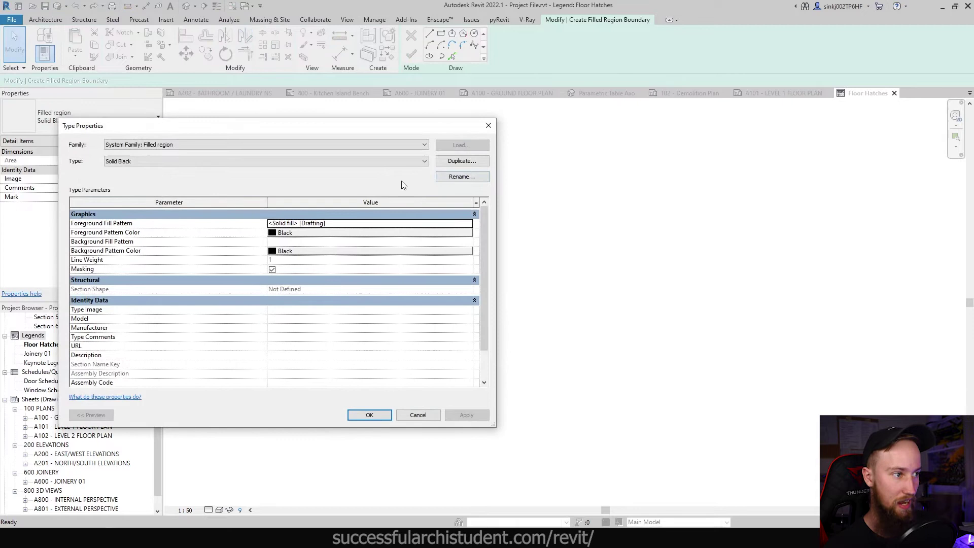
click(457, 161)
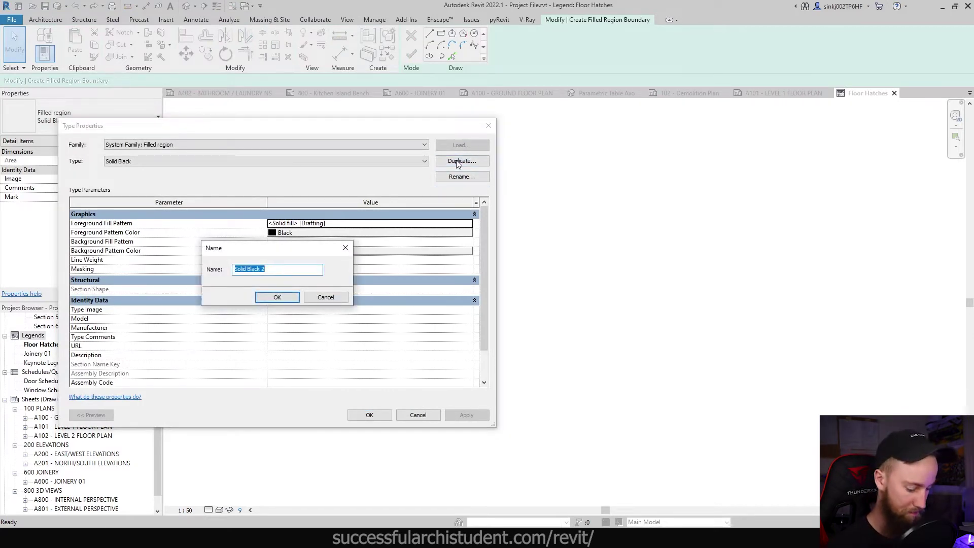
text(100x200 bathroom tiles)
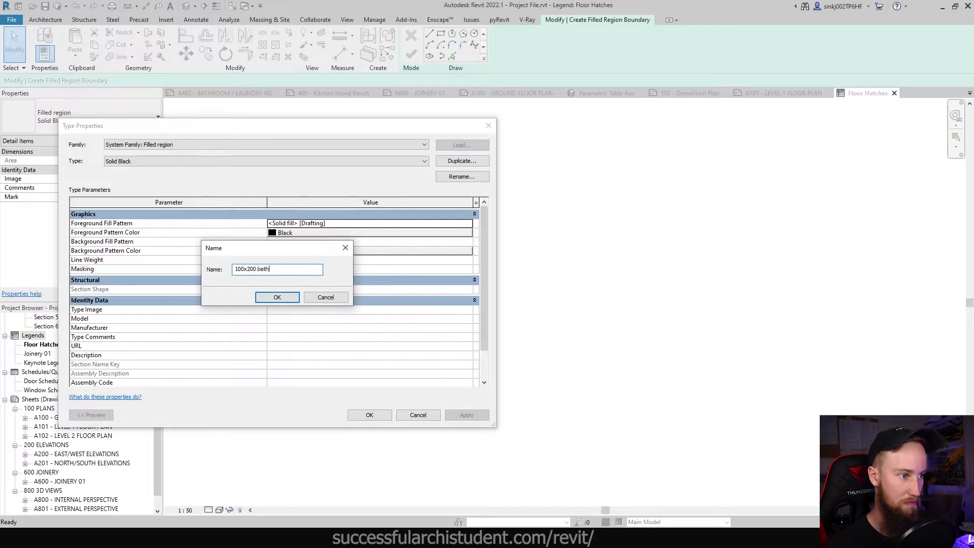
key(Return)
Set the foreground fill pattern of the 100x200 bathroom tiles filled region type to the 100x200 model pattern
click(370, 223)
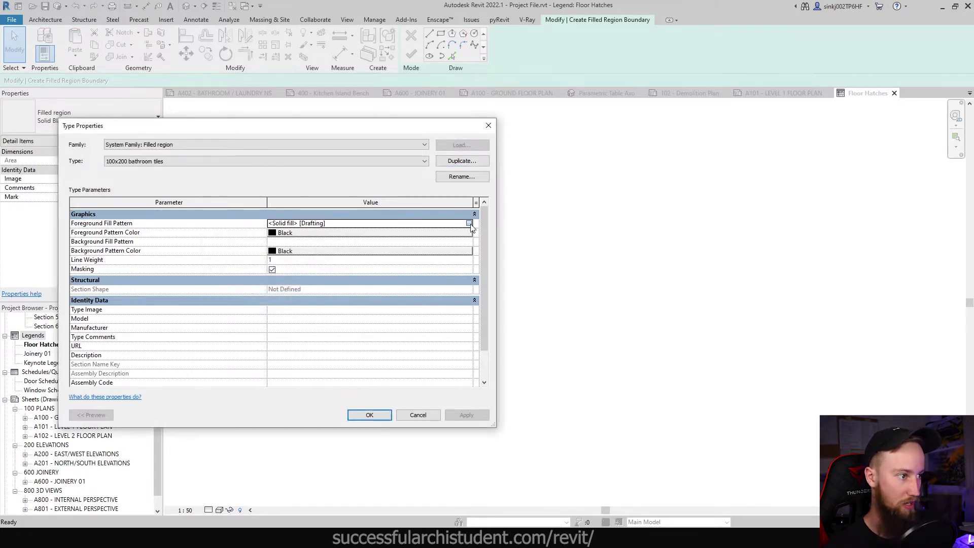
click(469, 223)
scroll(272, 302, down, 10)
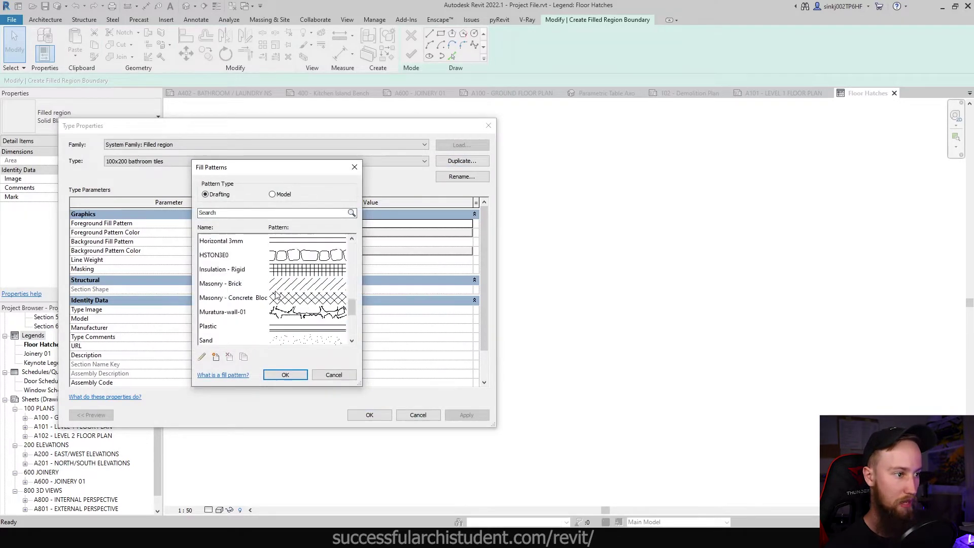
scroll(272, 302, up, 6)
scroll(272, 301, up, 4)
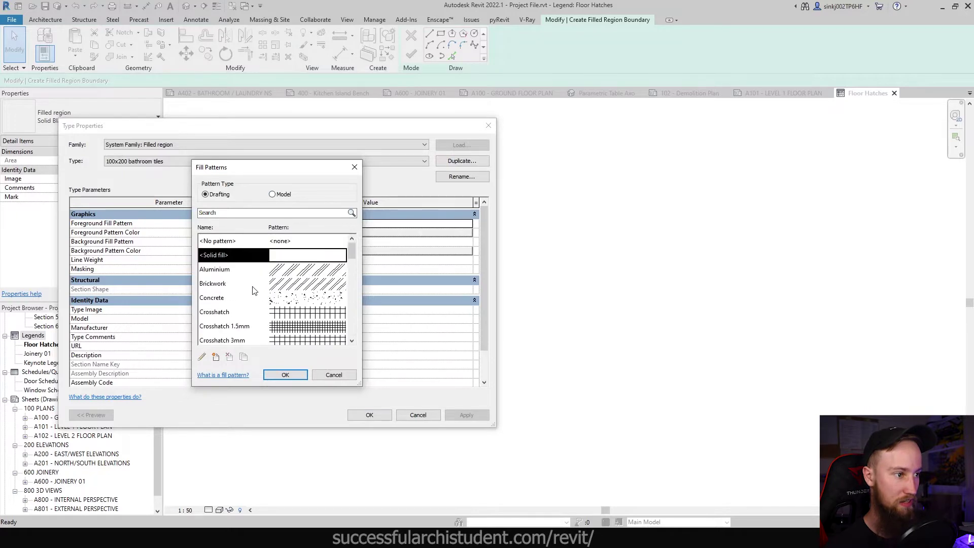
click(272, 194)
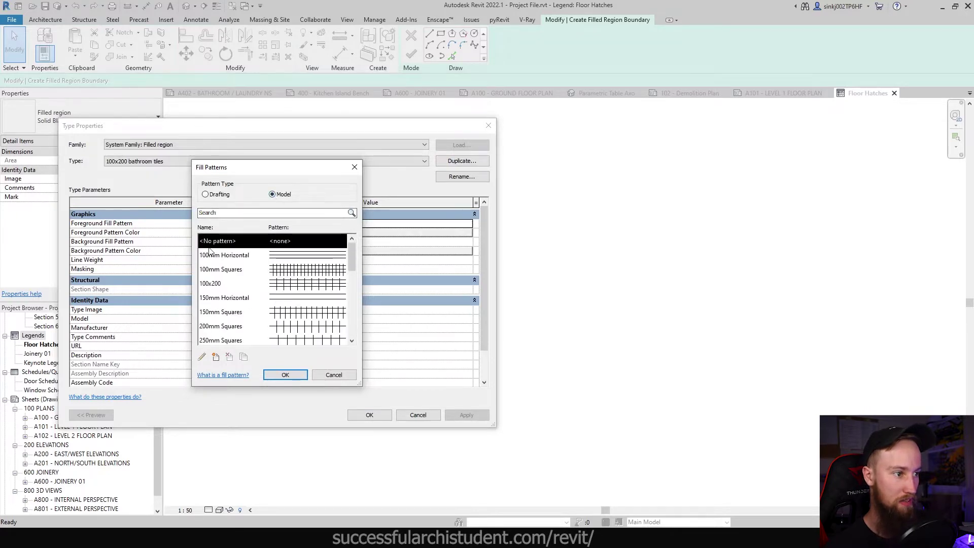
click(245, 284)
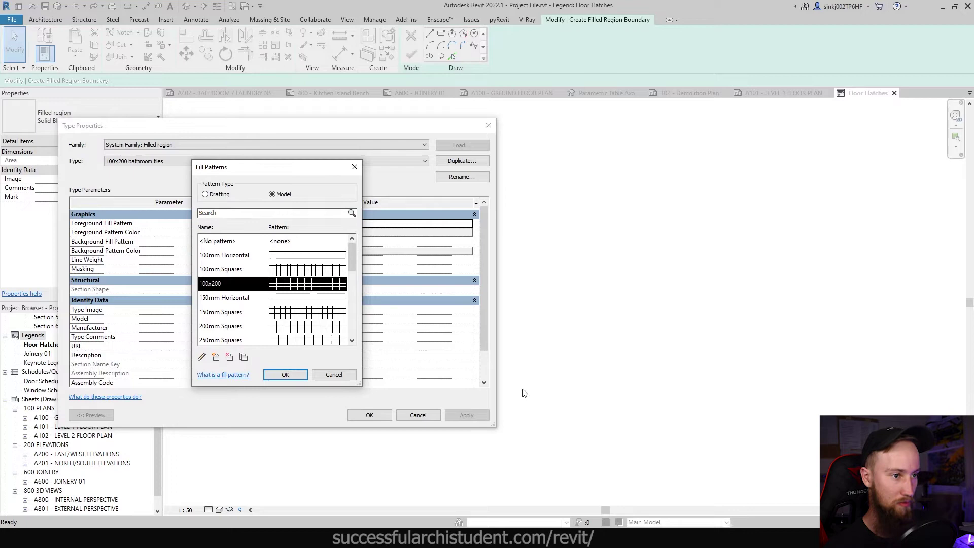
click(280, 378)
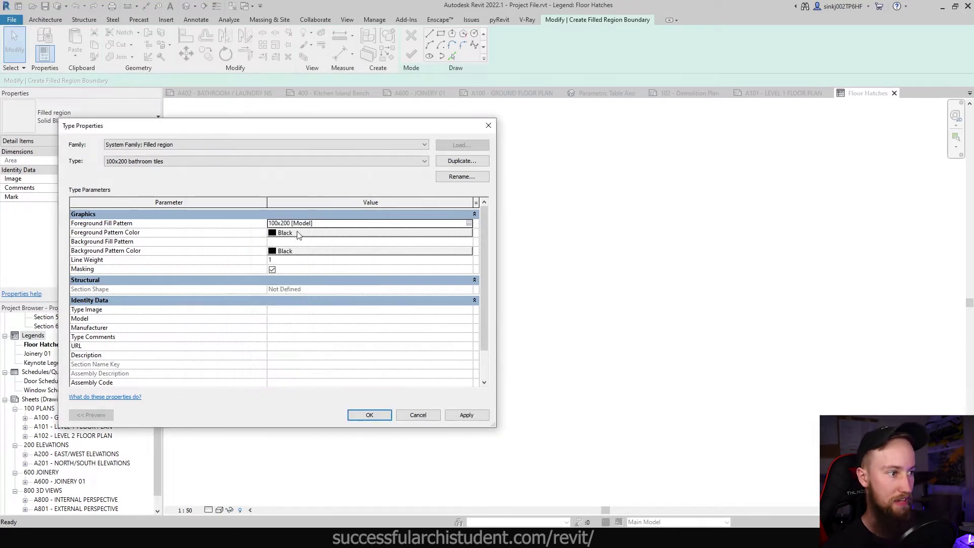
click(369, 413)
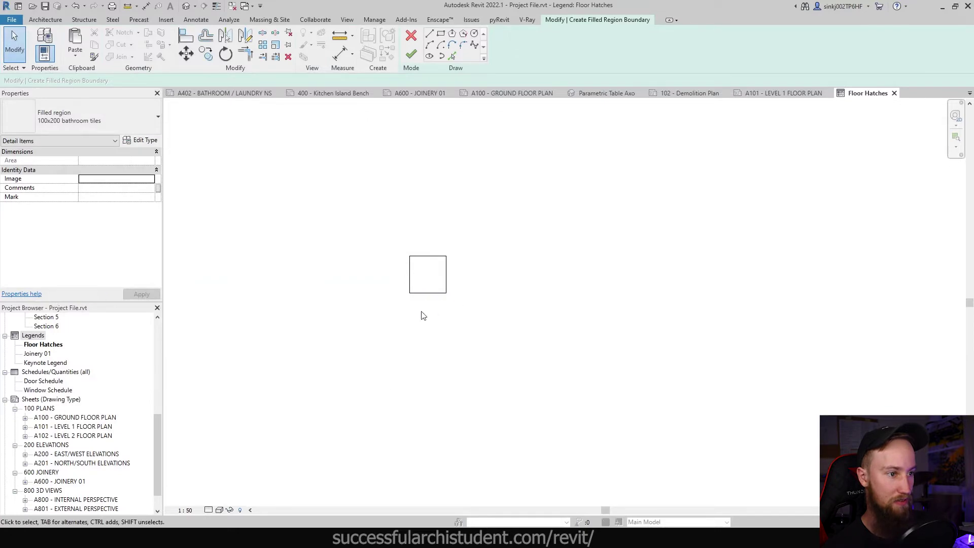
Resize the region boundary to about 500 by 500 mm and finish the filled region in the Floor Hatches legend
scroll(445, 284, down, 2)
click(445, 284)
scroll(445, 284, up, 3)
click(557, 257)
key(ctrl+Tab)
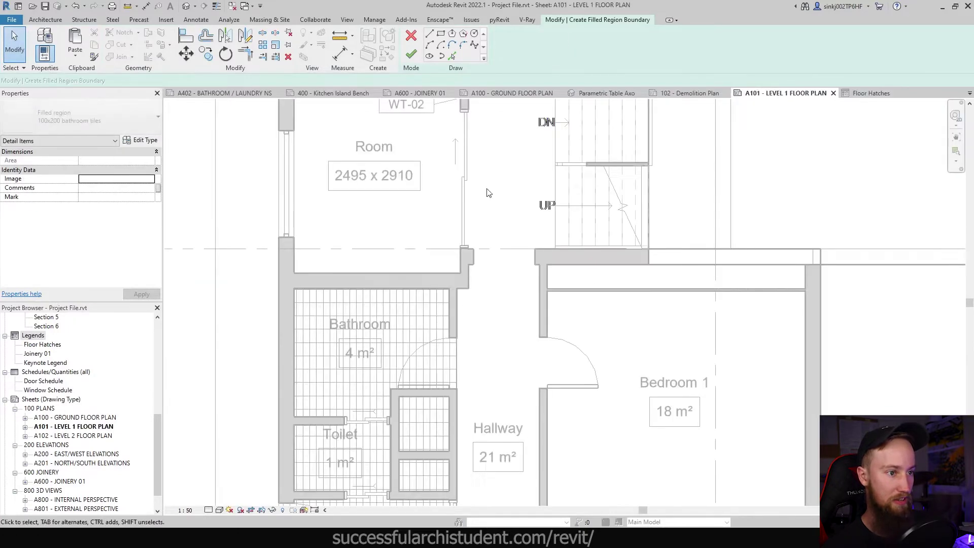
scroll(673, 311, down, 3)
click(411, 56)
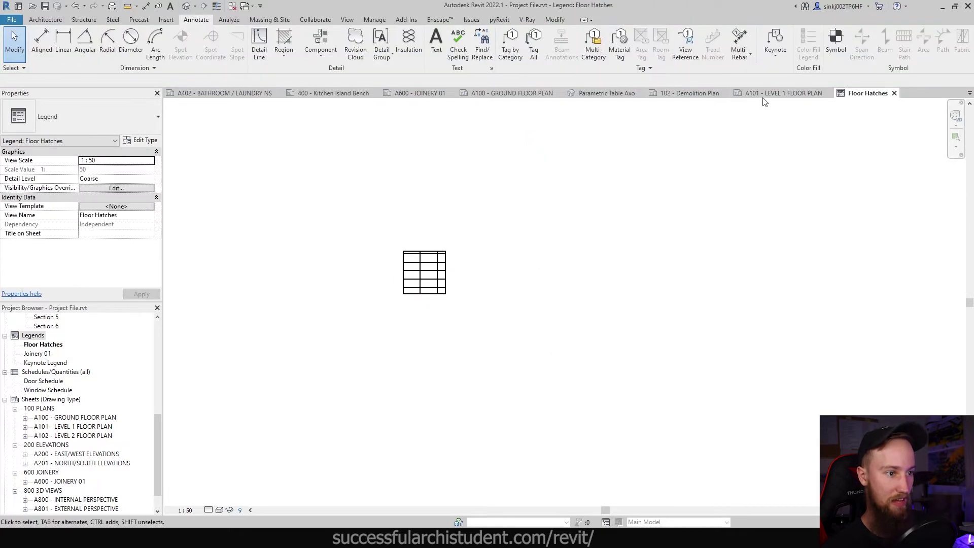
Move the tile hatch pattern up so its uppermost horizontal line aligns with the swatch's upper edge
scroll(441, 243, up, 4)
scroll(448, 247, up, 2)
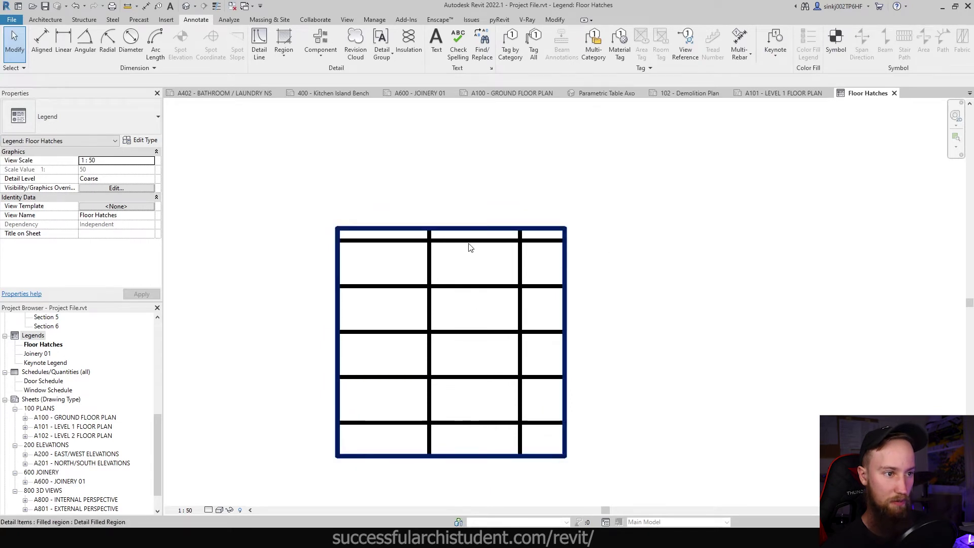
key(Tab)
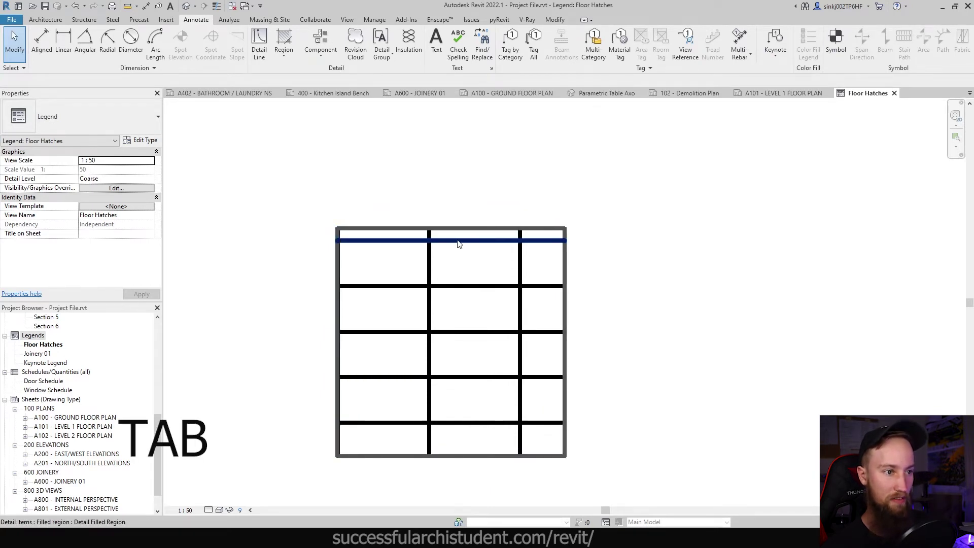
click(457, 242)
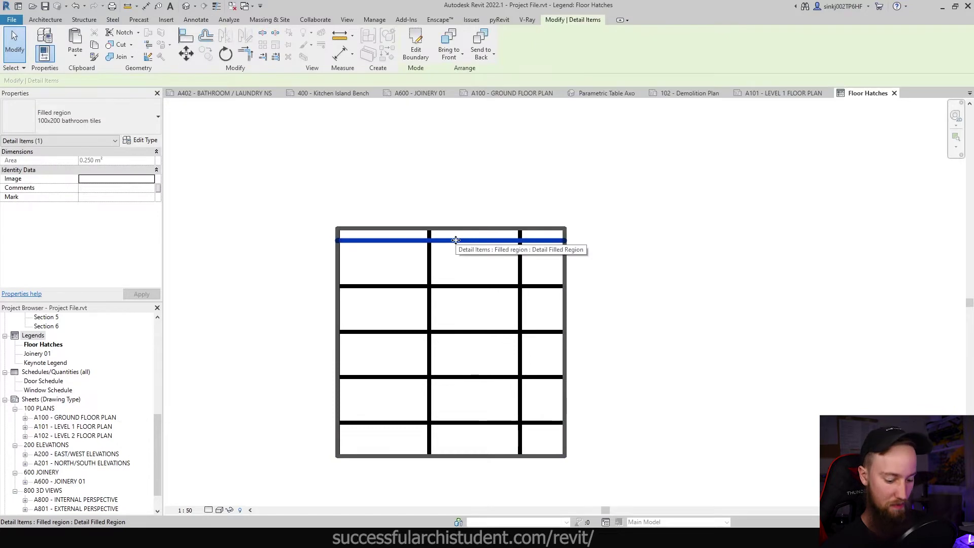
key(m)
key(v)
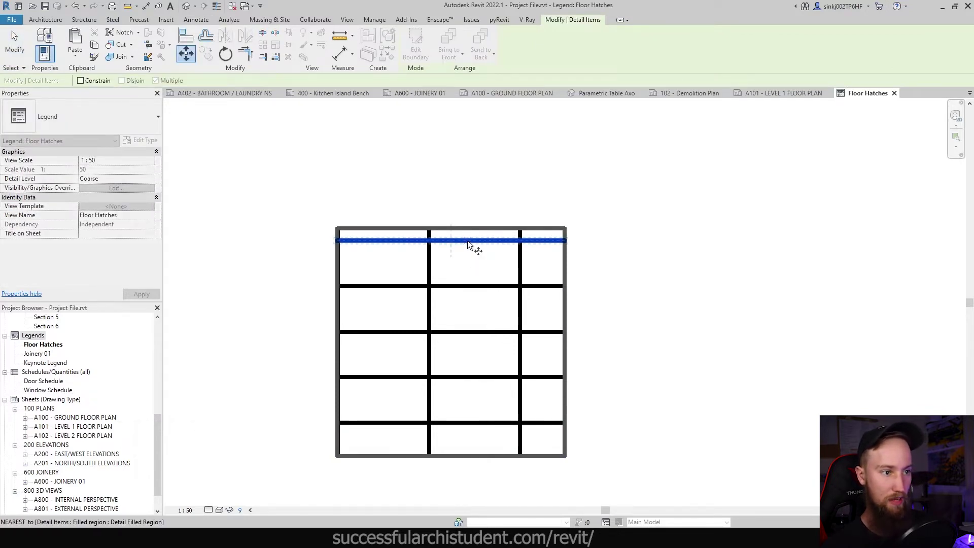
click(467, 241)
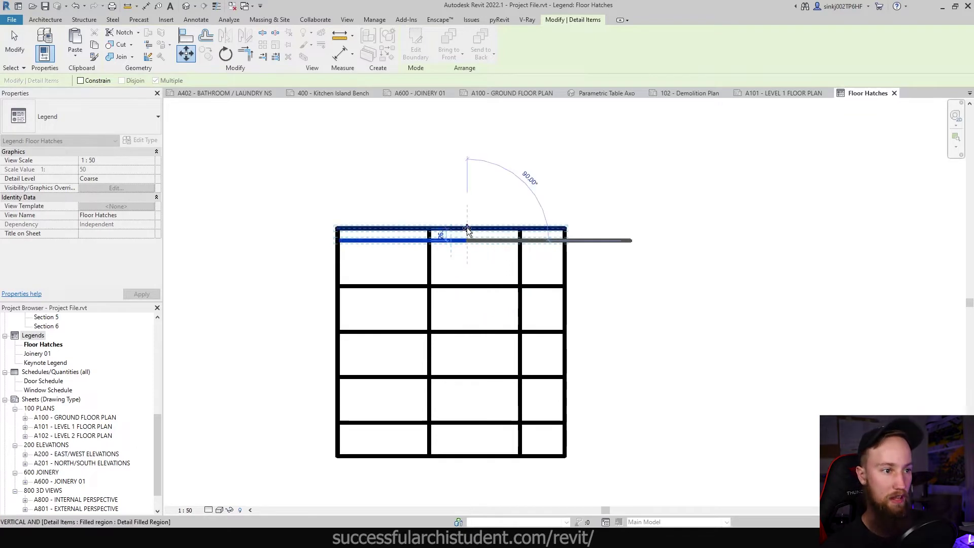
click(469, 226)
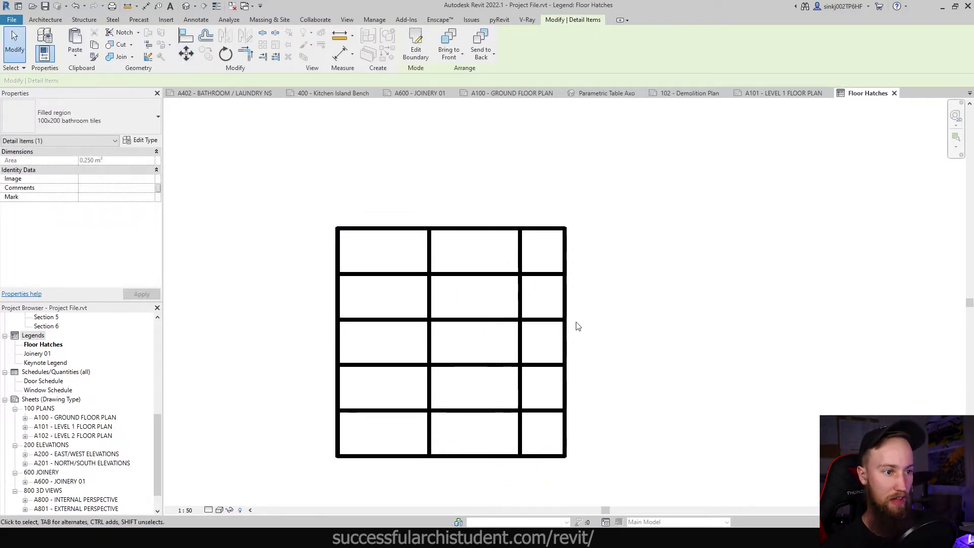
Shift the tile hatch pattern sideways so its two vertical lines sit centred within the swatch
key(m)
key(v)
click(428, 301)
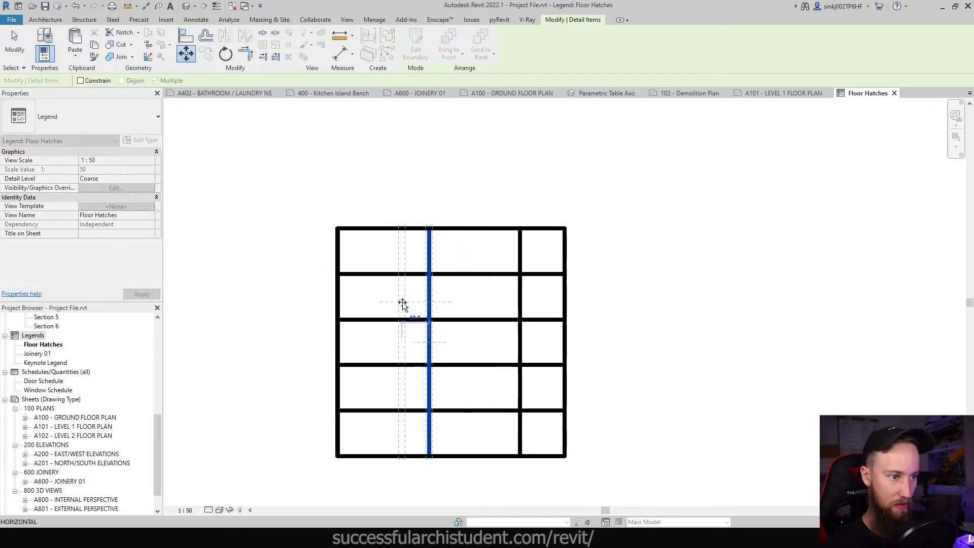
click(402, 303)
click(476, 311)
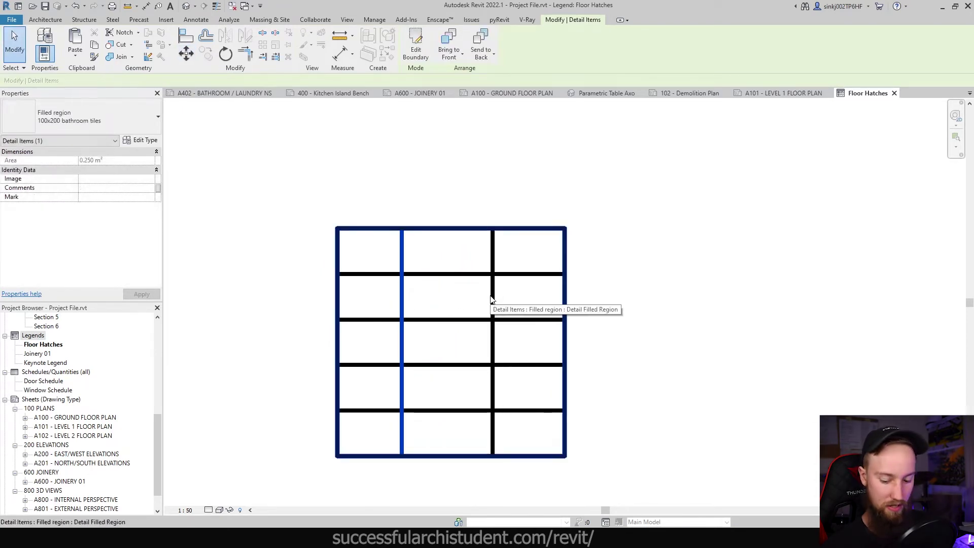
key(Escape)
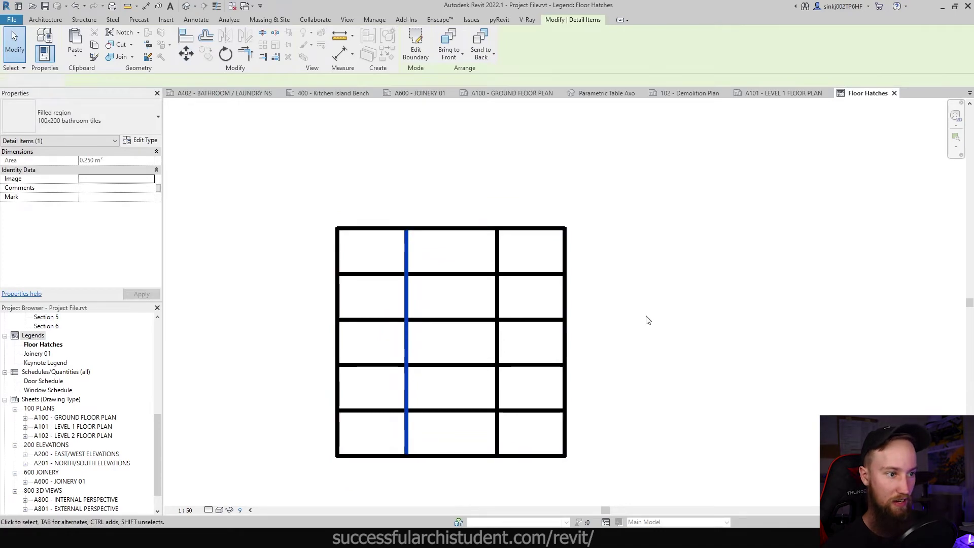
Place the Floor Hatches legend on sheet A101 - Level 1 Floor Plan, in the empty area above the trees
scroll(647, 316, down, 4)
middle_drag(618, 354, 578, 344)
scroll(579, 342, down, 3)
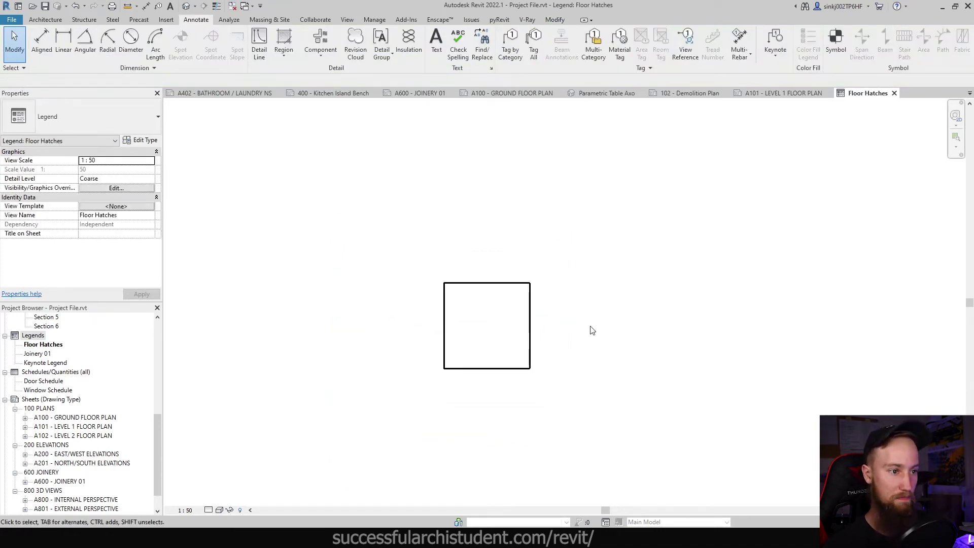
scroll(775, 124, down, 2)
click(792, 94)
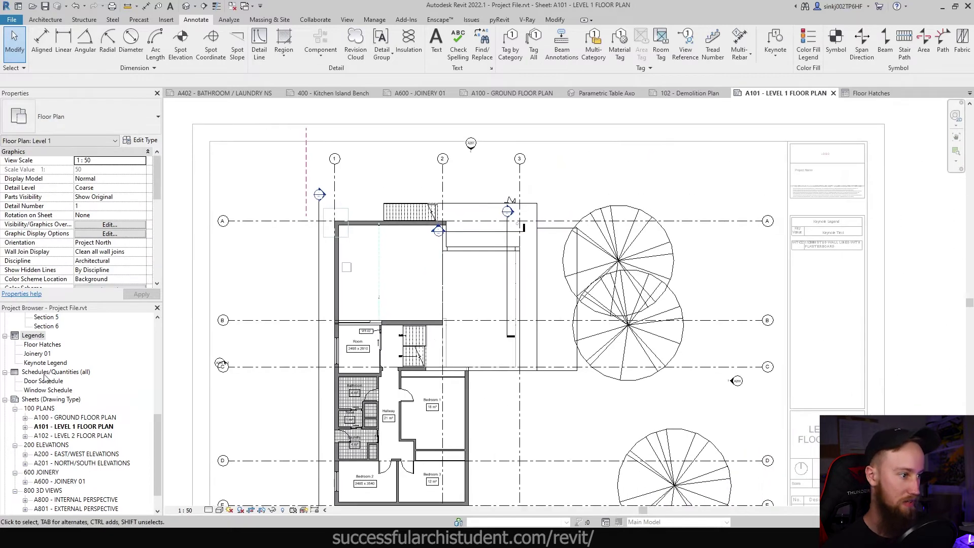
click(41, 345)
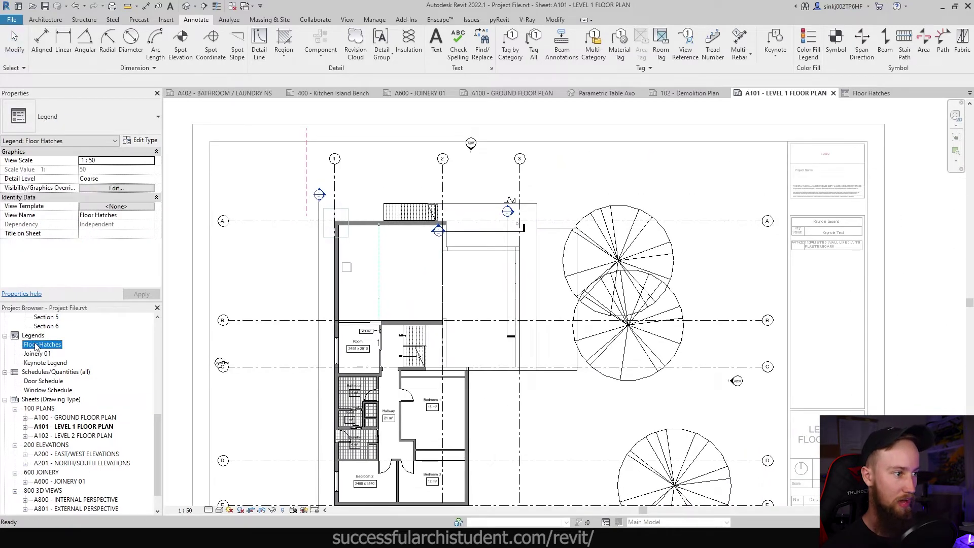
click(942, 267)
mouse_move(42, 346)
mouse_down()
mouse_move(721, 163)
mouse_move(711, 170)
mouse_move(723, 175)
mouse_move(703, 173)
mouse_up()
click(701, 173)
scroll(702, 175, up, 2)
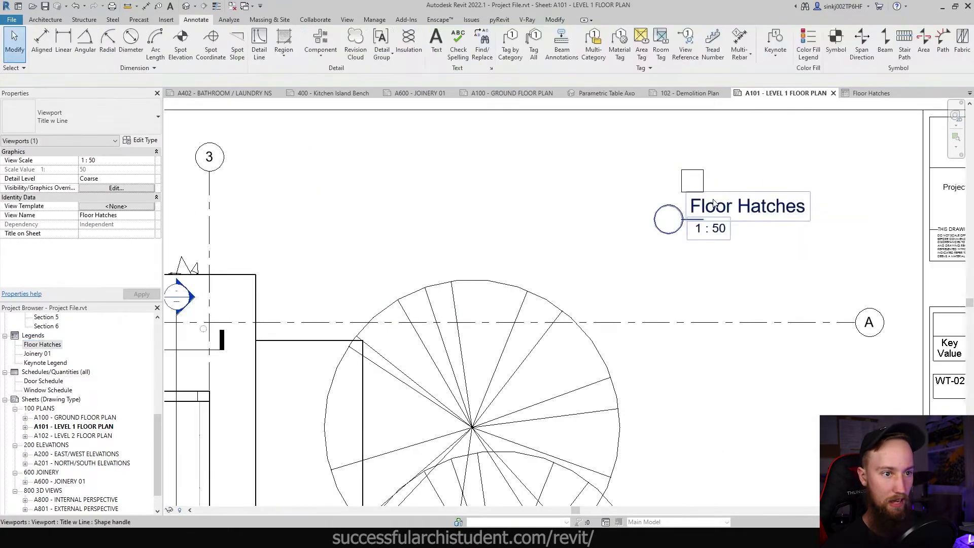
Change the Floor Hatches viewport on the sheet to the No Title type
click(719, 209)
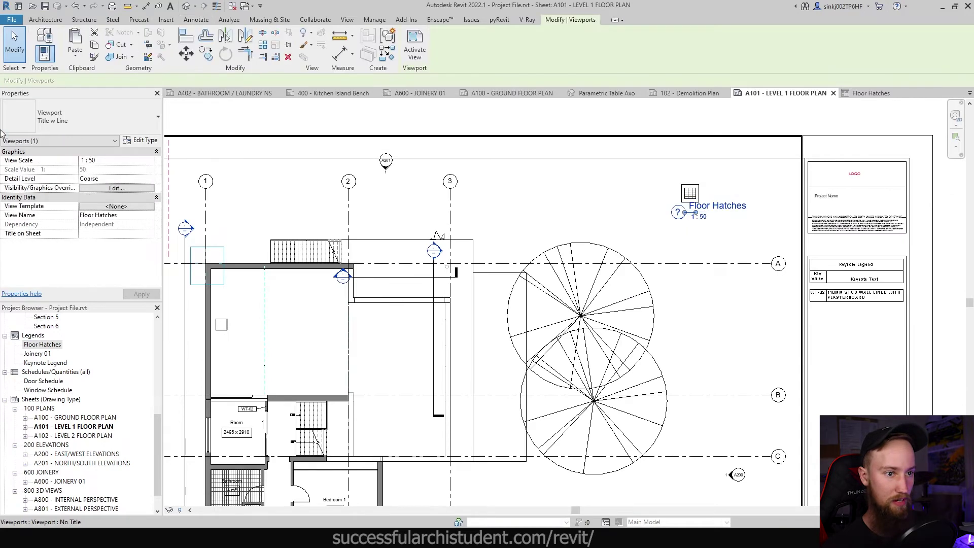
click(68, 109)
click(56, 167)
click(813, 136)
scroll(695, 195, up, 3)
click(693, 196)
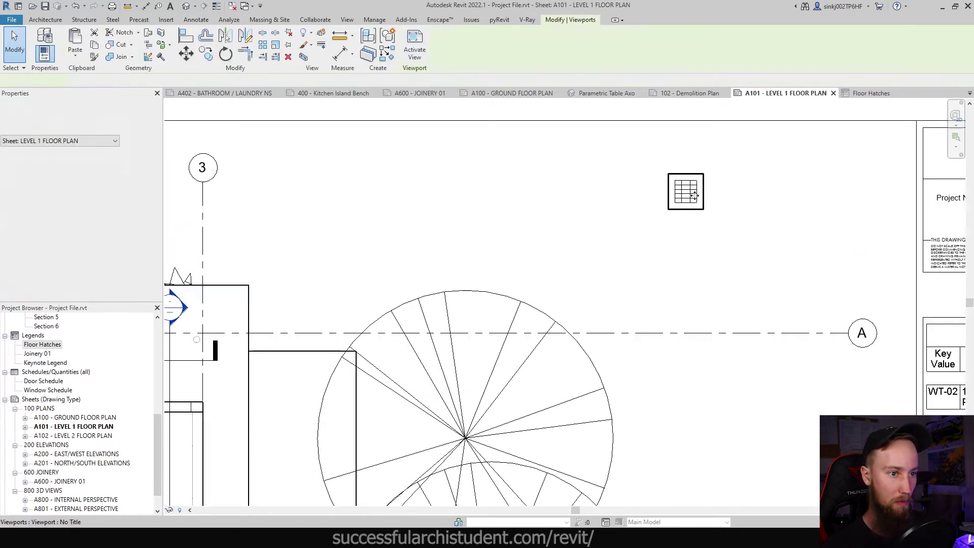
Add the label "BATHROOM TILES 100MMX200MM" beside the swatch in the Floor Hatches legend, using the Arial 2.0mm text type
click(891, 95)
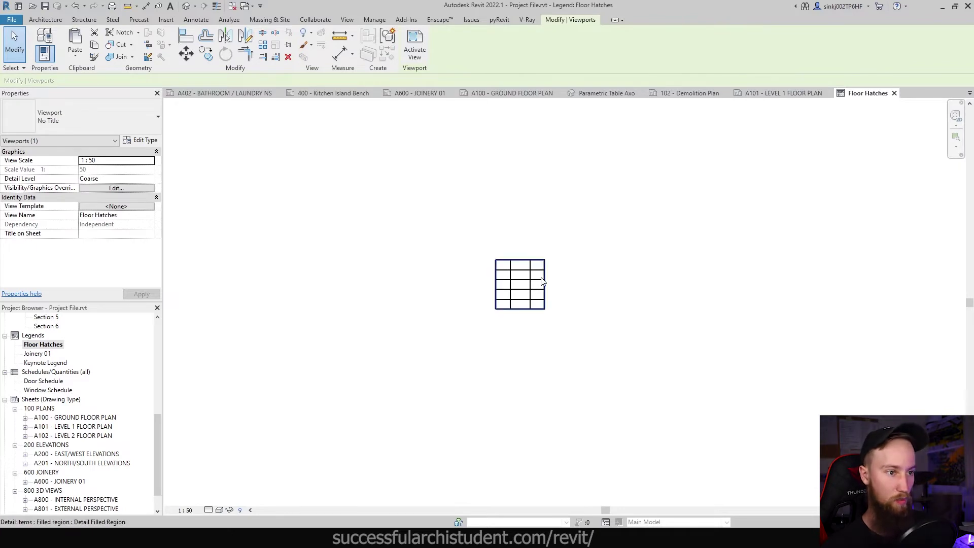
key(t)
key(x)
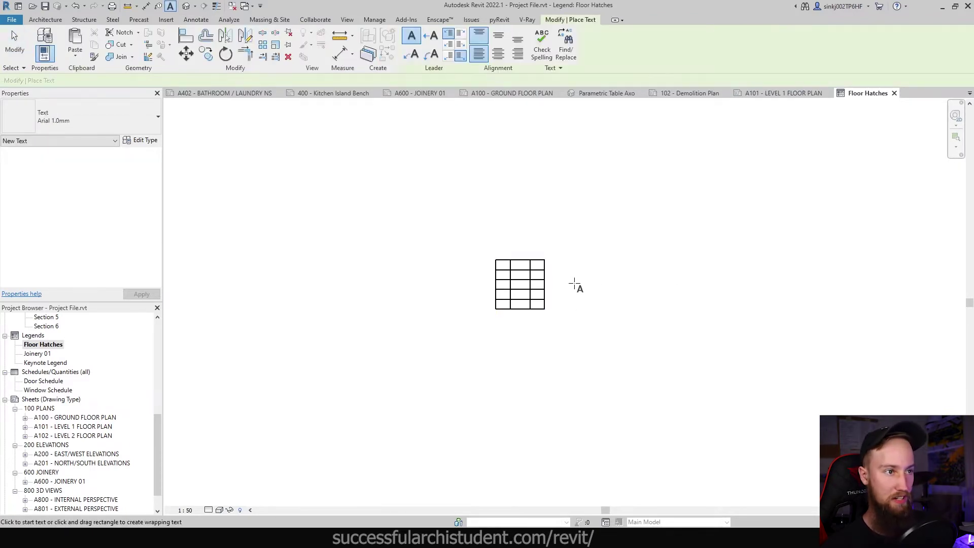
click(575, 279)
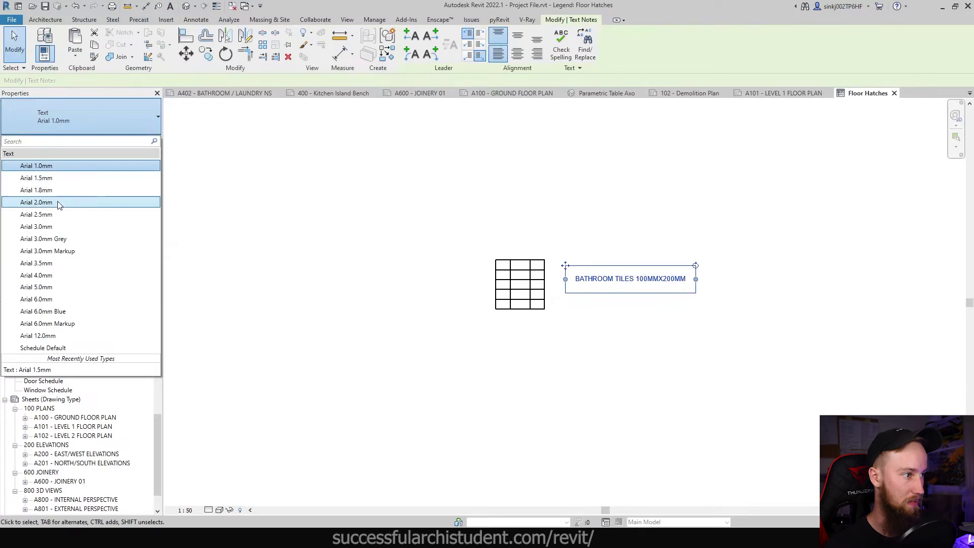
click(58, 202)
Copy the tile swatch and its label directly below the originals in the legend
drag(443, 246, 759, 332)
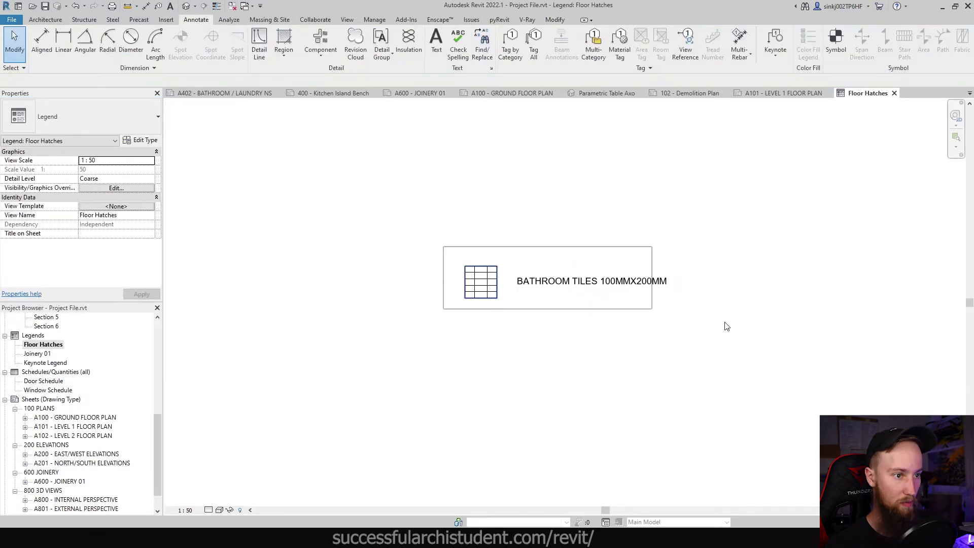
key(c)
key(o)
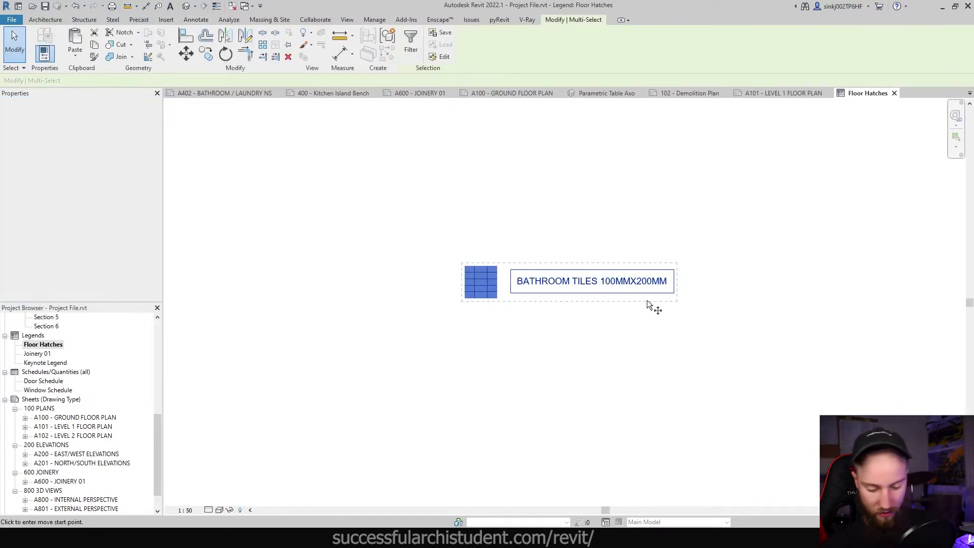
key(c)
key(o)
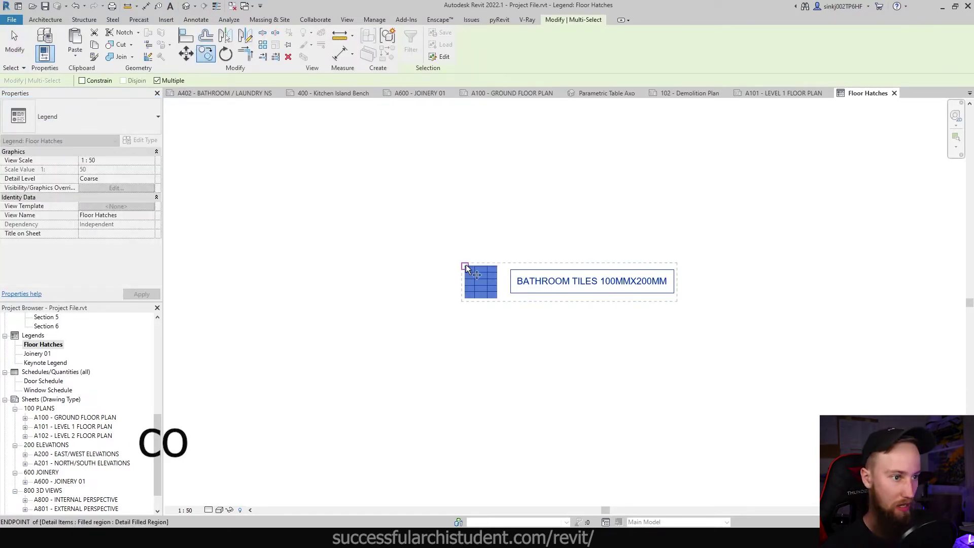
click(465, 265)
click(465, 312)
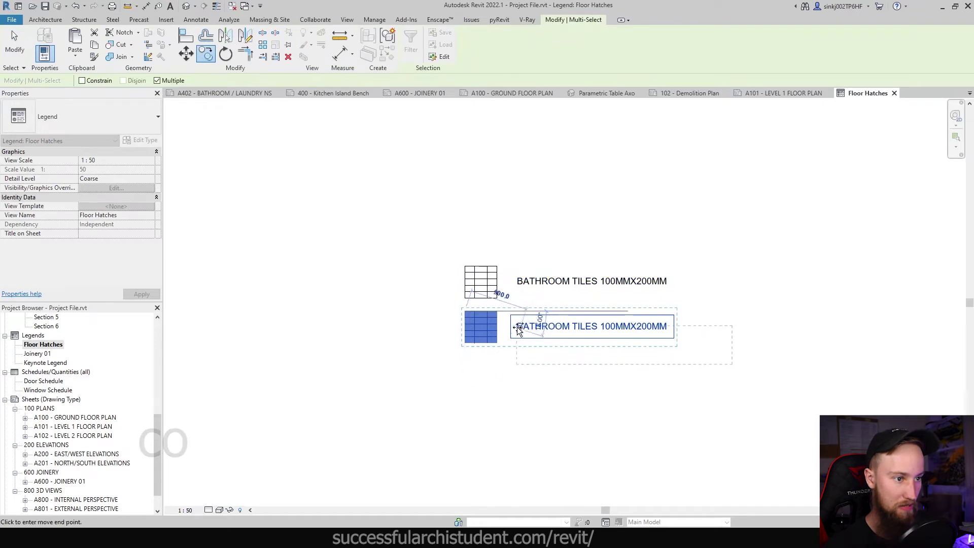
key(Escape)
key(Escape)
click(491, 322)
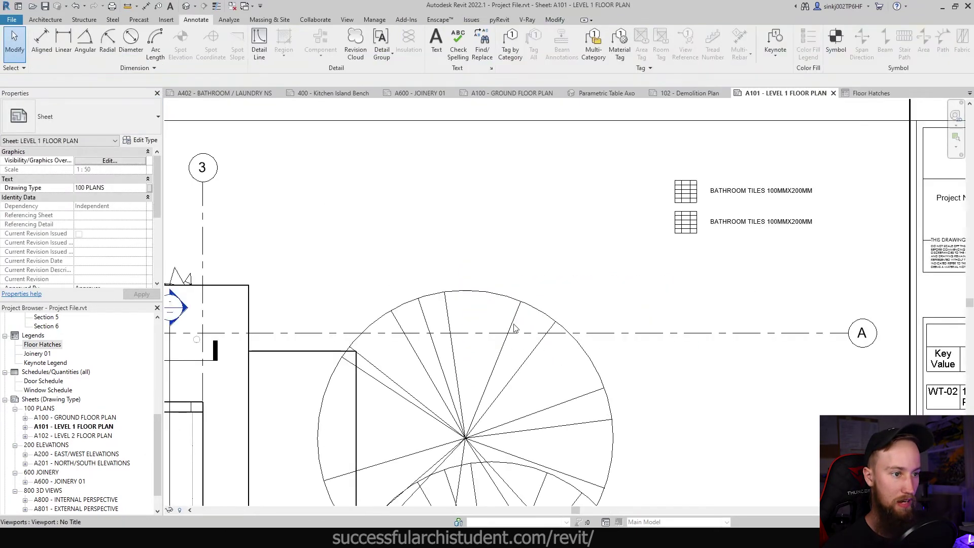
Examine the surface pattern of the Carpet floor's finish material and the available model fill patterns, then cancel out without changes
scroll(513, 326, down, 3)
middle_drag(624, 252, 778, 86)
scroll(340, 367, up, 2)
scroll(412, 425, up, 5)
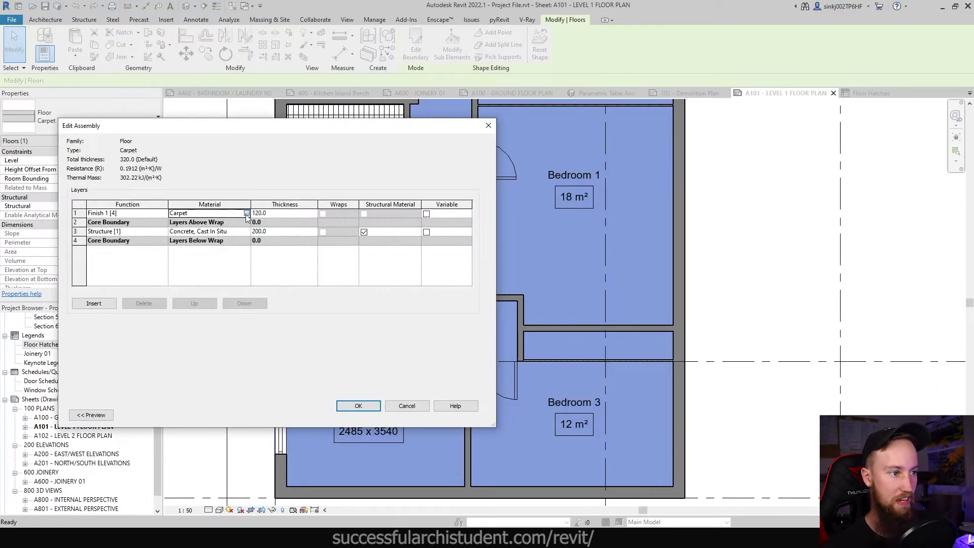
click(247, 215)
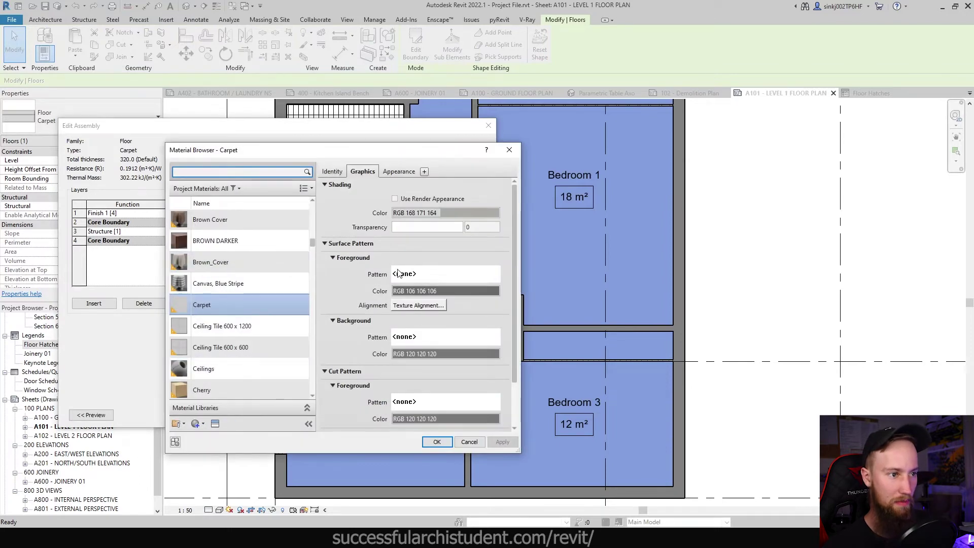
click(411, 278)
click(338, 220)
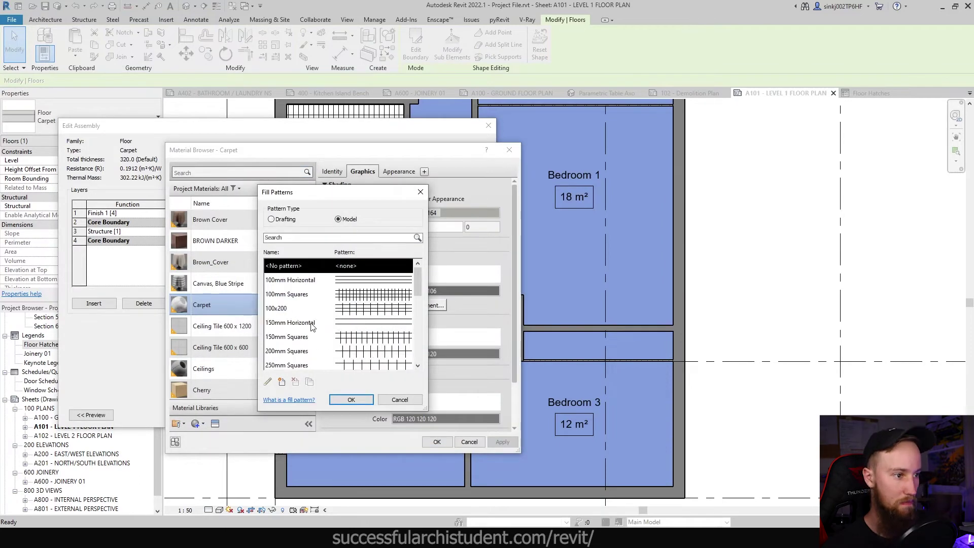
scroll(354, 324, down, 3)
click(399, 400)
click(474, 443)
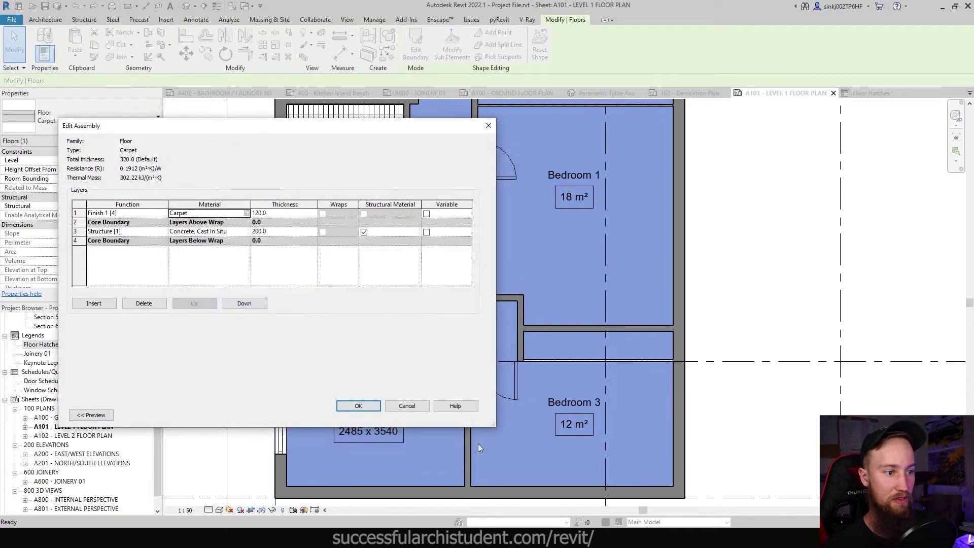
click(407, 406)
key(Escape)
key(Escape)
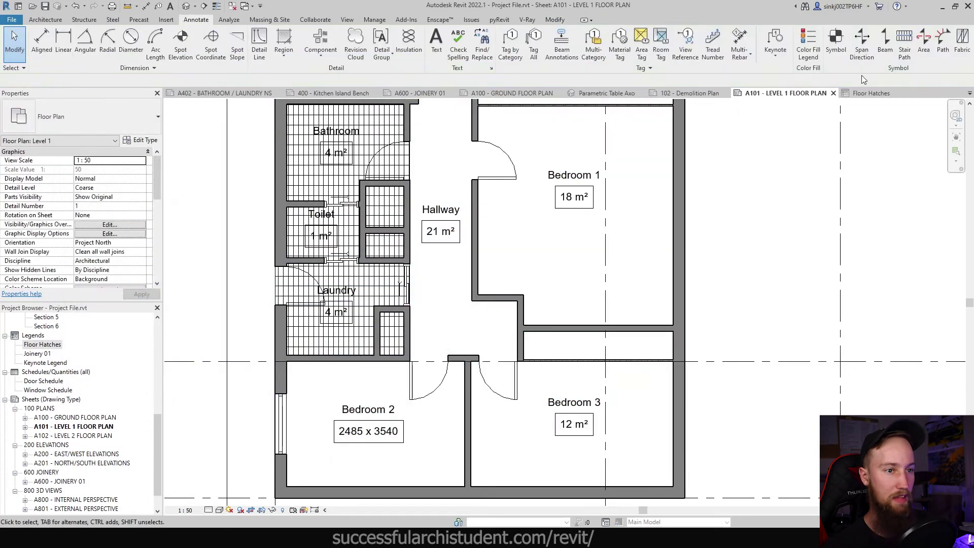
Change the lower swatch in the Floor Hatches legend to the Solid Black filled region type
click(878, 94)
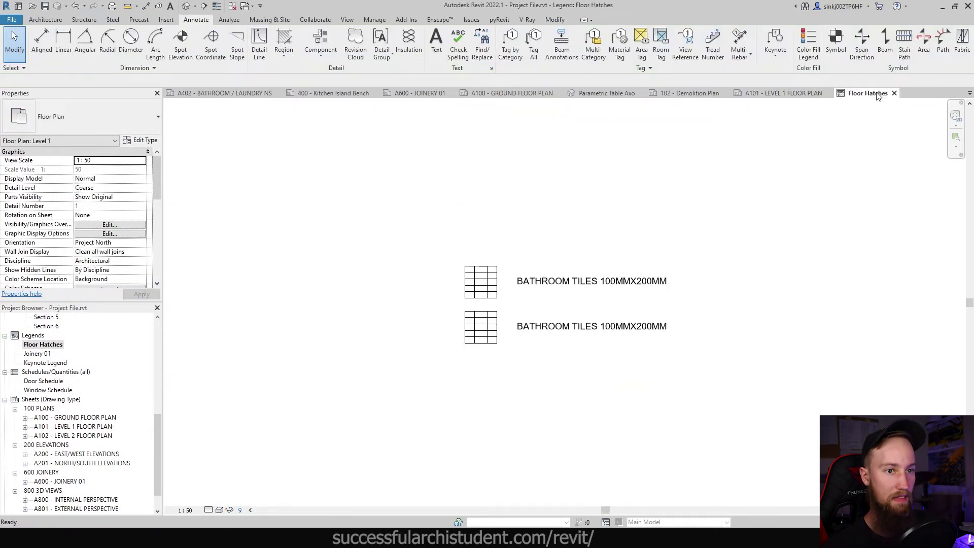
click(480, 327)
click(53, 117)
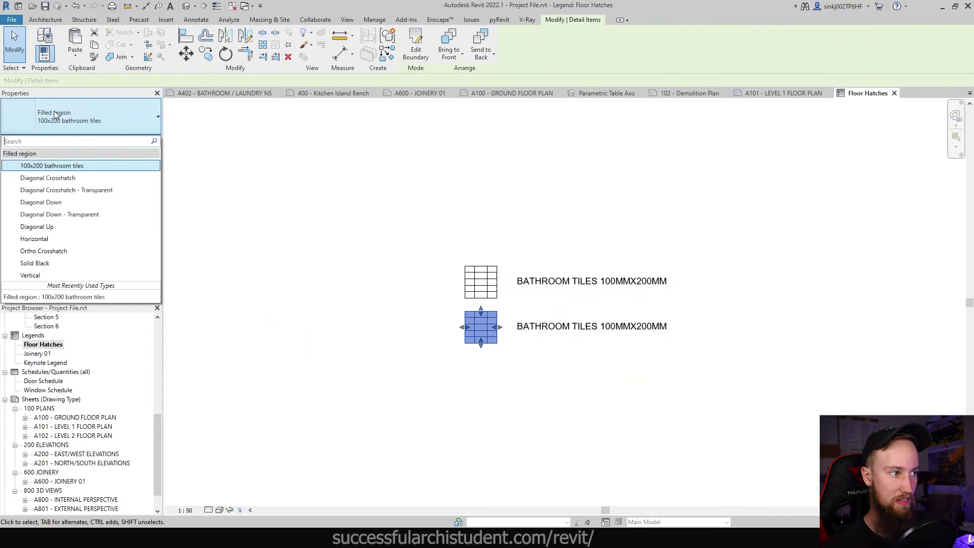
click(63, 263)
Replace the lower swatch's label text with "CARPET"
double_click(555, 326)
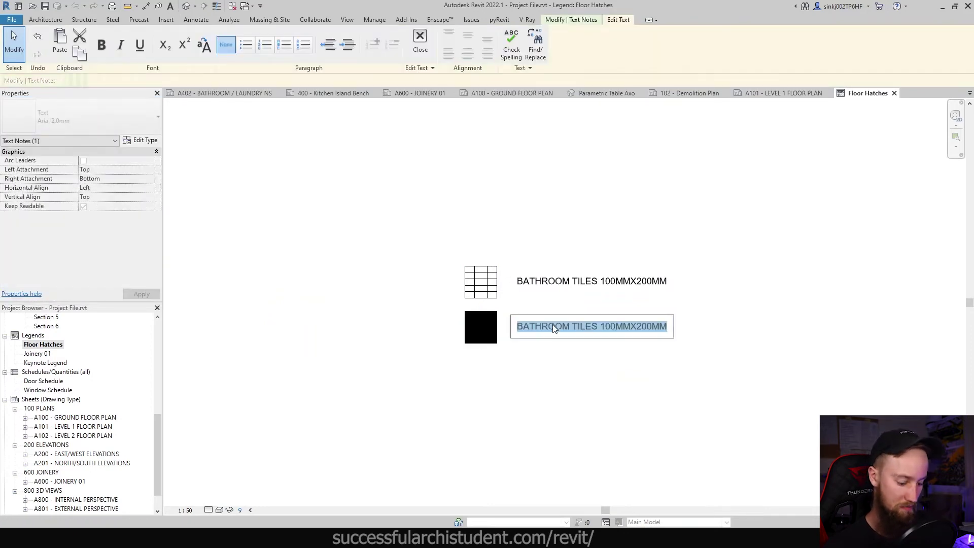
text(c)
key(BackSpace)
text(CARPET)
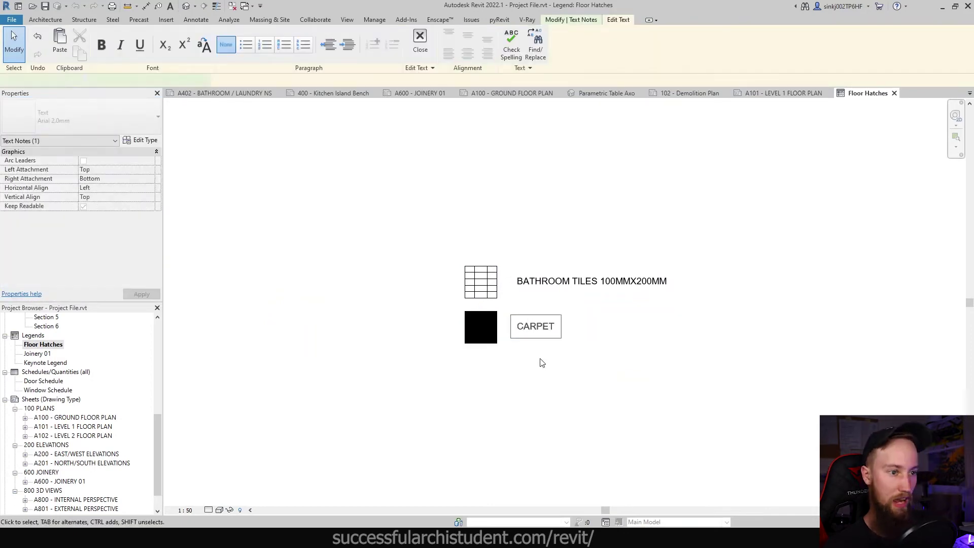
click(653, 396)
click(652, 396)
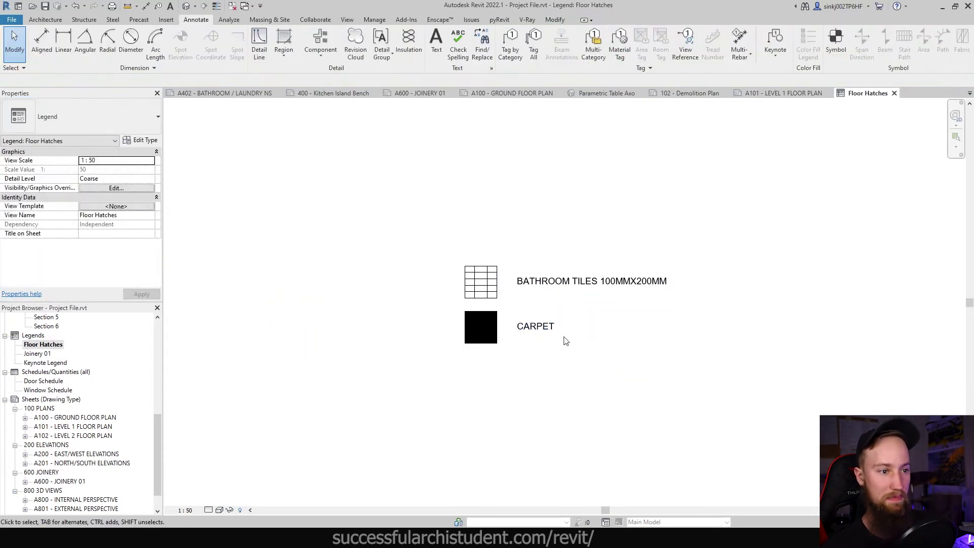
Return to sheet A101, exit the active floor plan view and examine the updated legend above the trees
click(798, 95)
scroll(584, 197, down, 2)
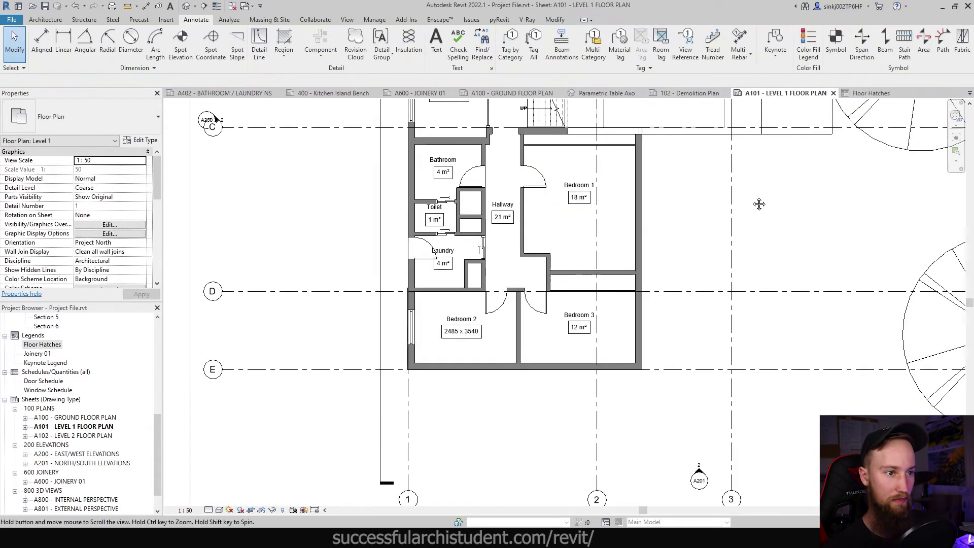
middle_drag(819, 204, 784, 356)
middle_drag(694, 323, 506, 451)
scroll(680, 254, up, 2)
double_click(708, 180)
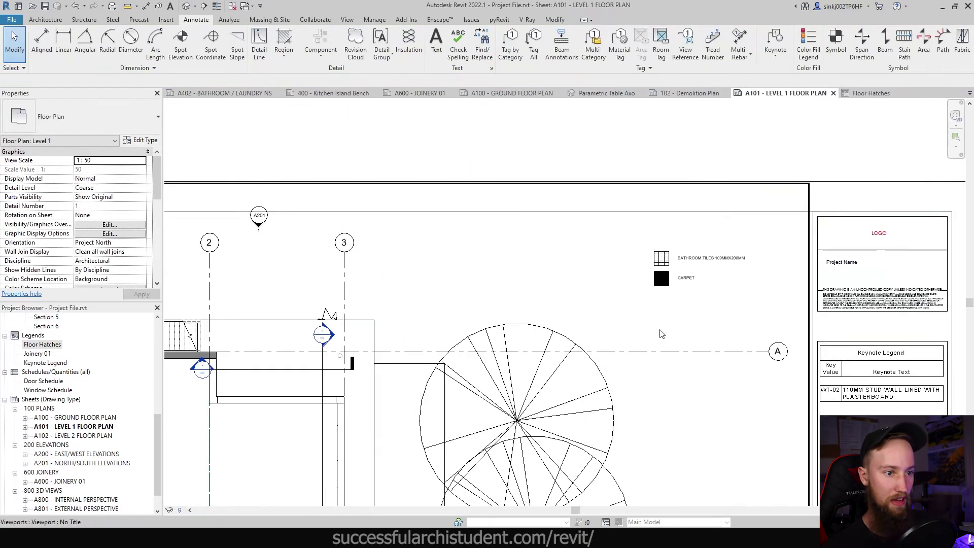
scroll(688, 294, down, 2)
scroll(682, 284, up, 3)
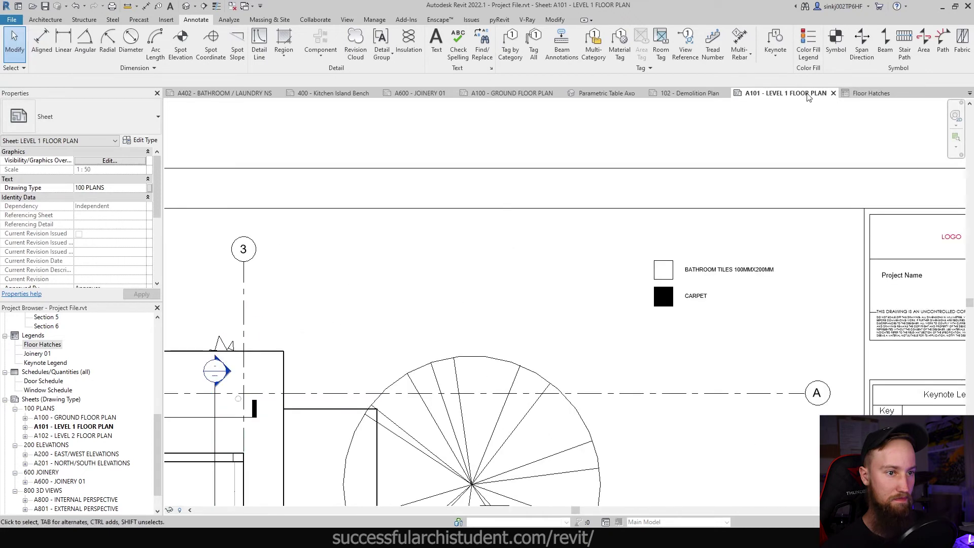
Add the title text "FLOOR FINISH LEGEND" above the swatches in the Floor Hatches legend
double_click(677, 277)
click(458, 226)
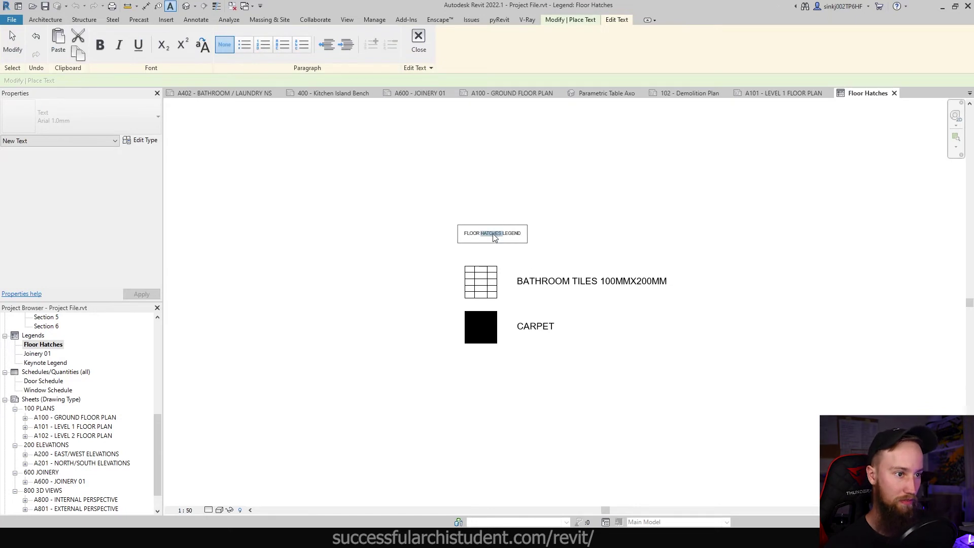
key(BackSpace)
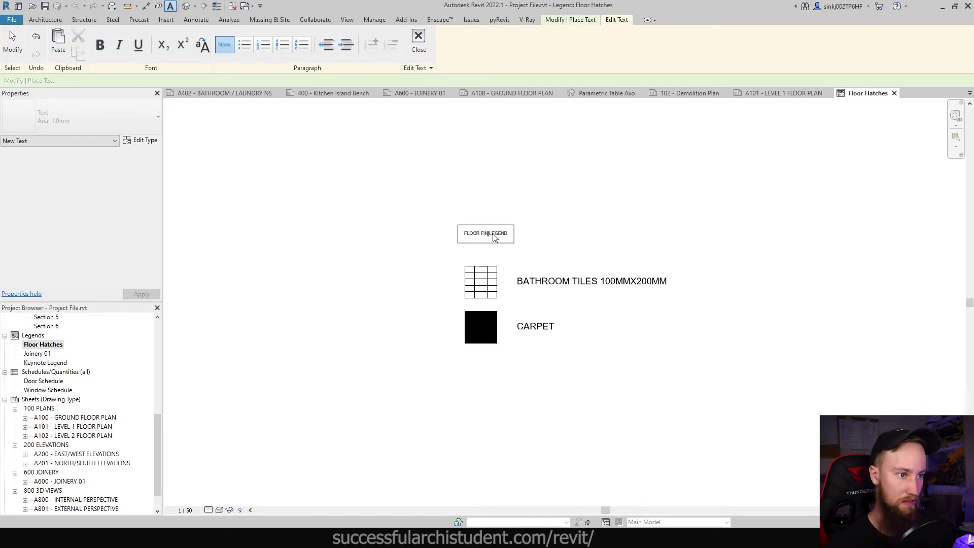
click(597, 177)
key(Escape)
Change the legend title to the Arial 3.0mm text type and return to sheet A101 to check it
click(75, 120)
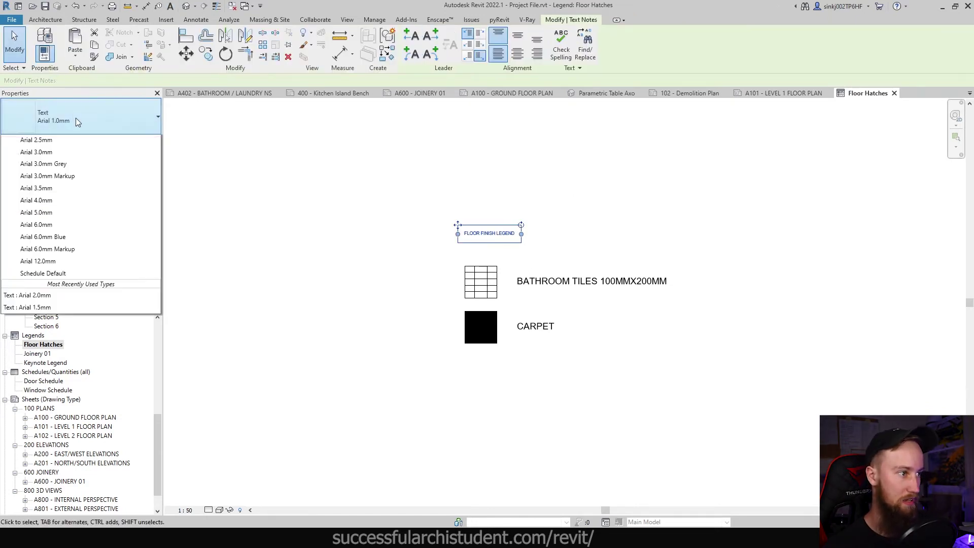
click(62, 227)
click(462, 215)
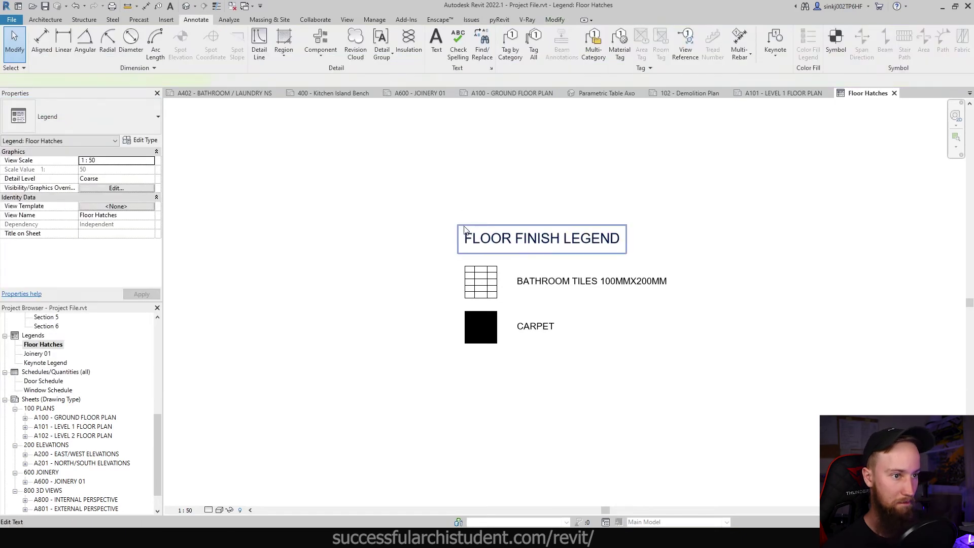
click(784, 93)
scroll(749, 249, down, 5)
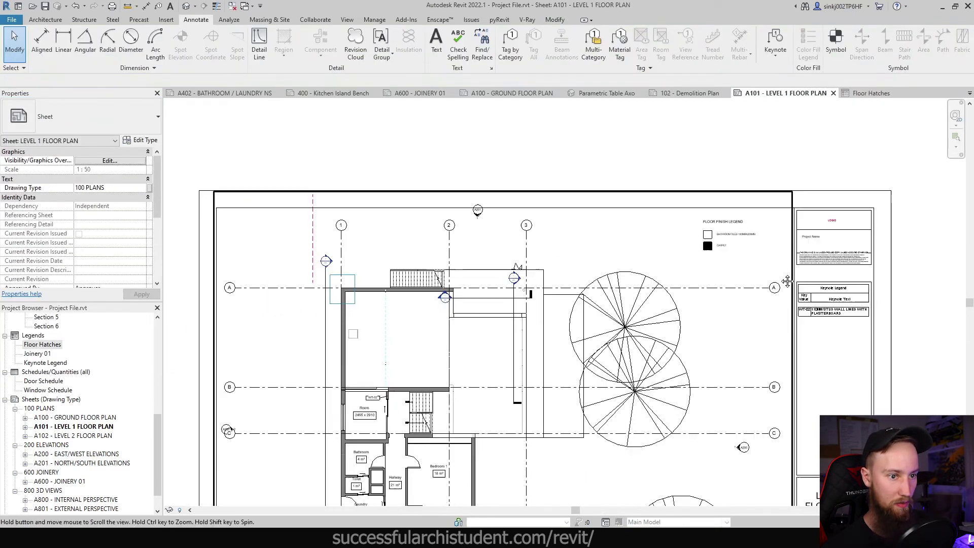